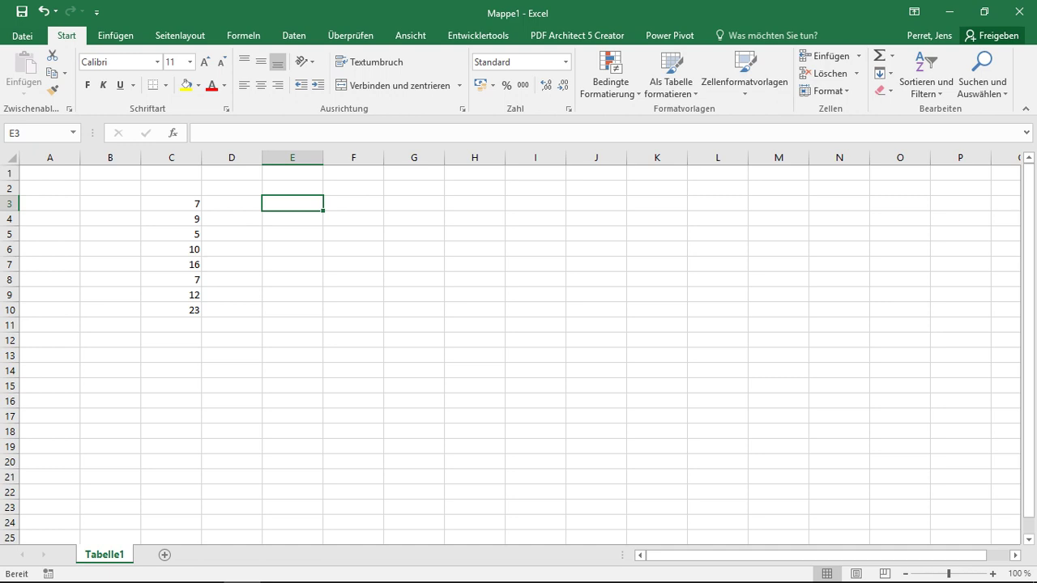
# Step: Enter the value 7 in cell E3 as the number to rank
pyautogui.write('7')
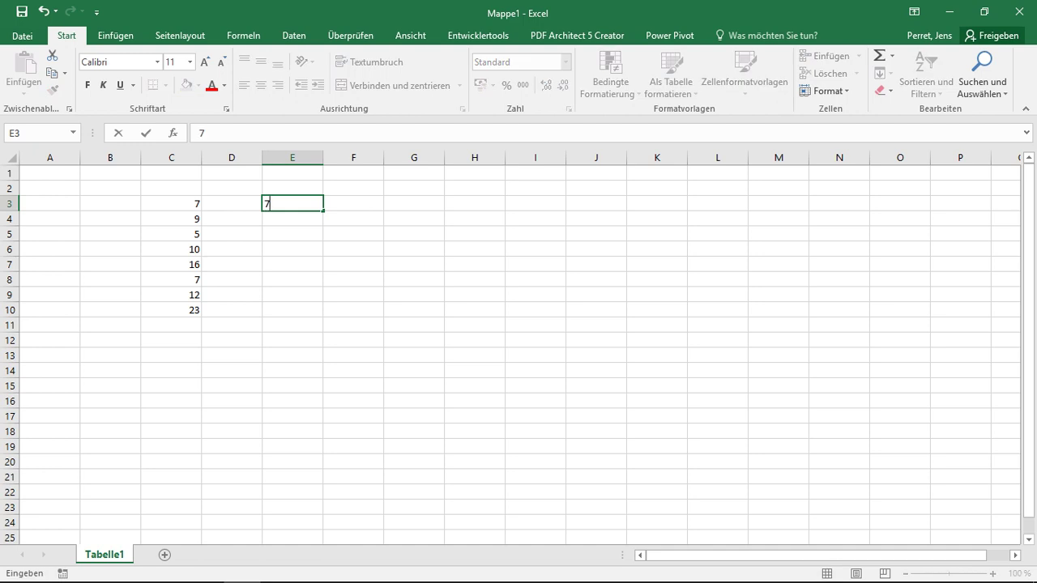
pyautogui.press('Tab')
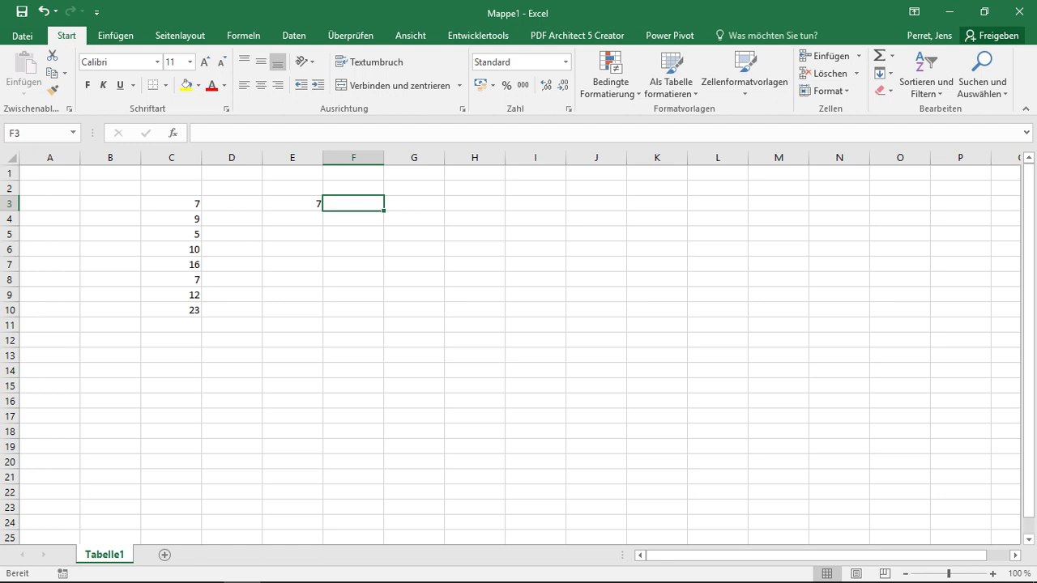
# Step: Enter =RANG.GLEICH(E3;C3:C10;1) in F3 to get the ascending rank 2
pyautogui.write('=')
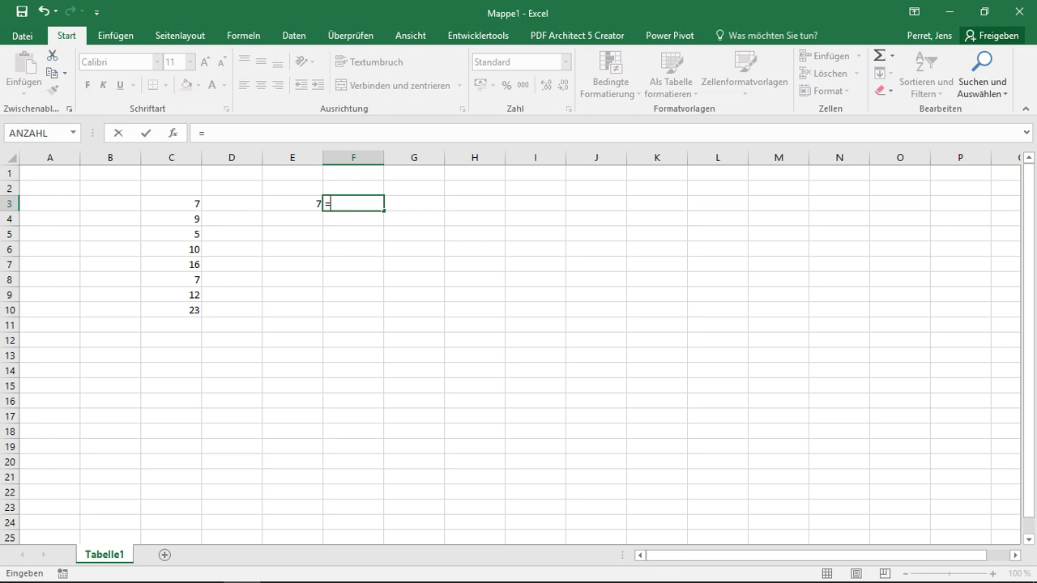
pyautogui.write('rang')
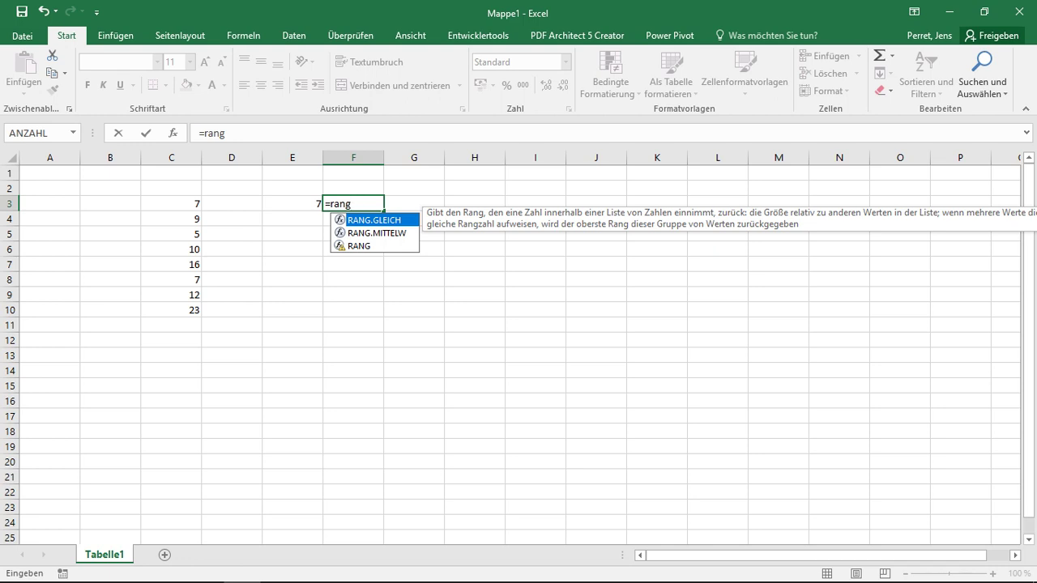
pyautogui.write('.glei')
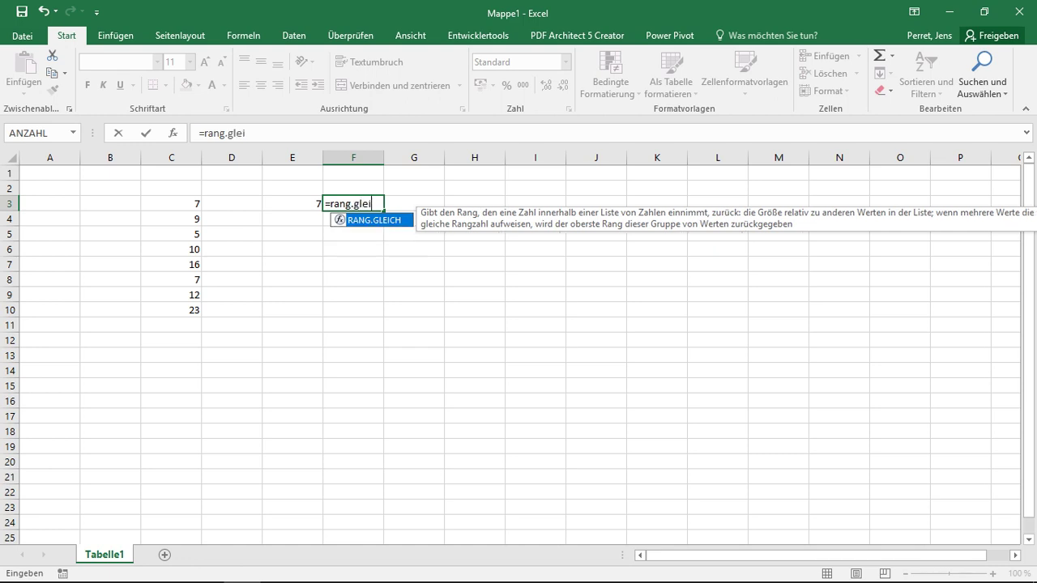
pyautogui.write('ch')
pyautogui.write('(')
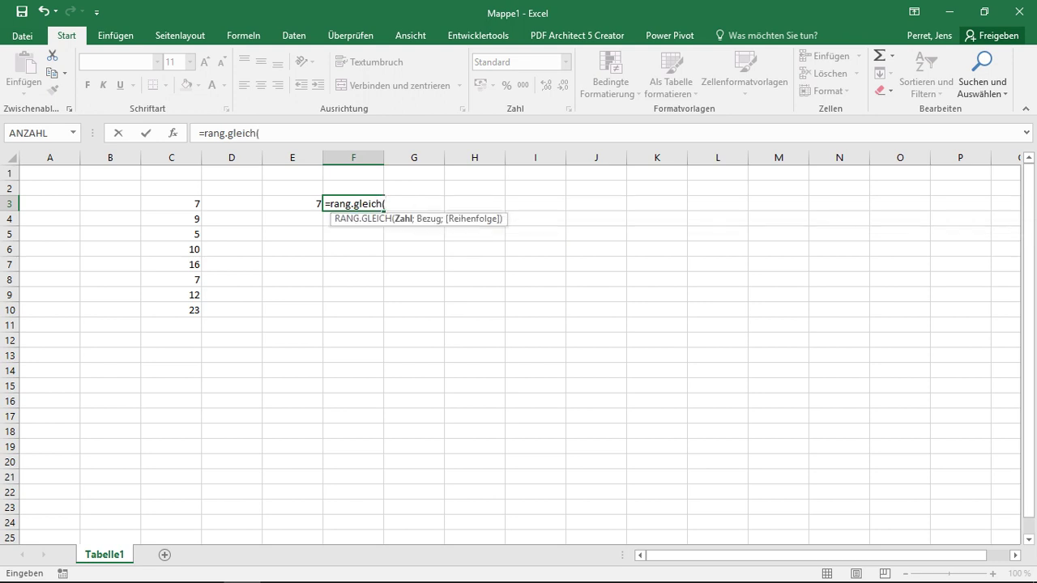
pyautogui.click(292, 204)
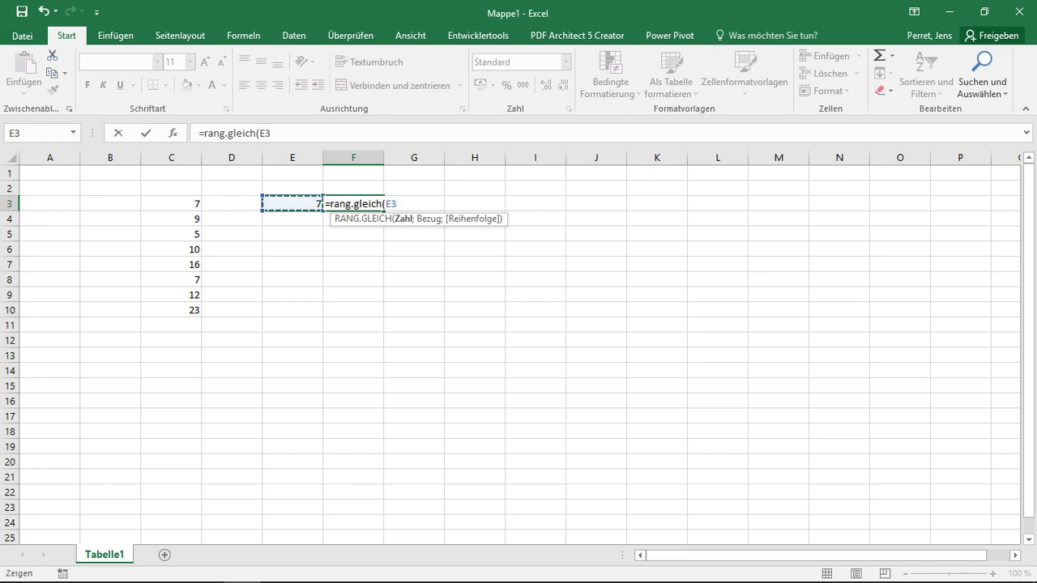
pyautogui.write(';')
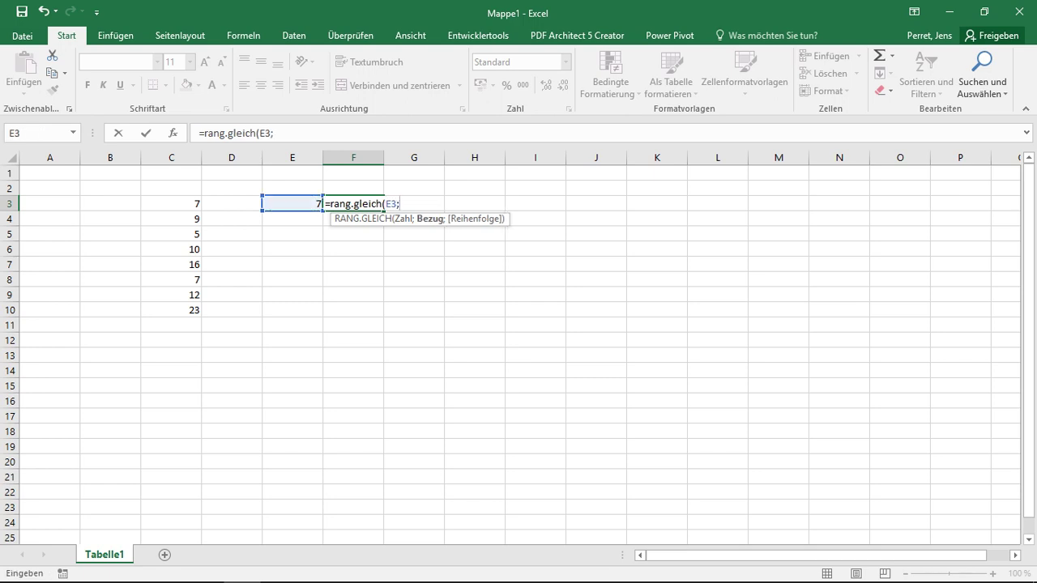
pyautogui.moveTo(182, 204); pyautogui.dragTo(190, 311)
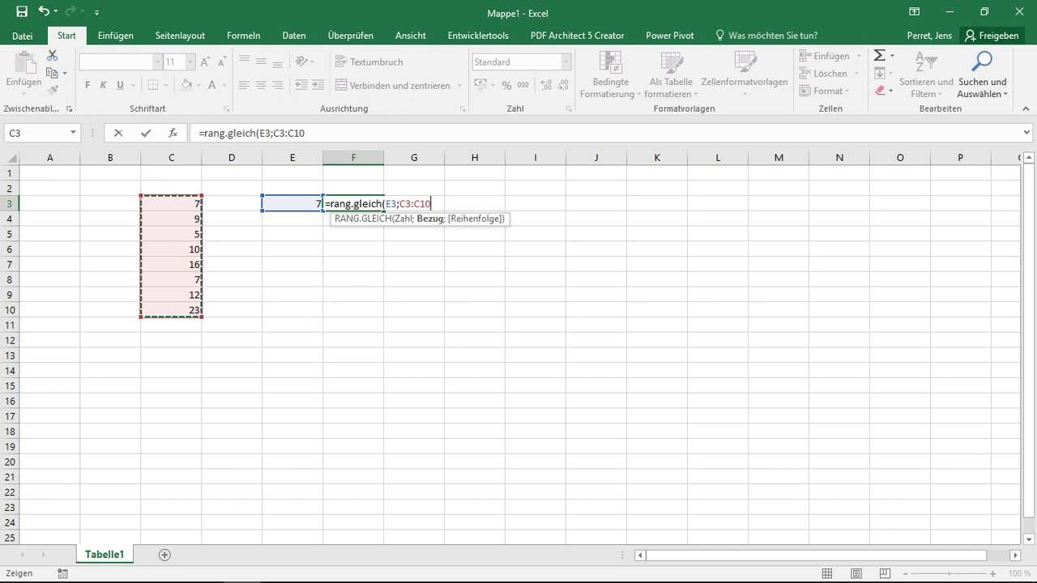
pyautogui.write(';')
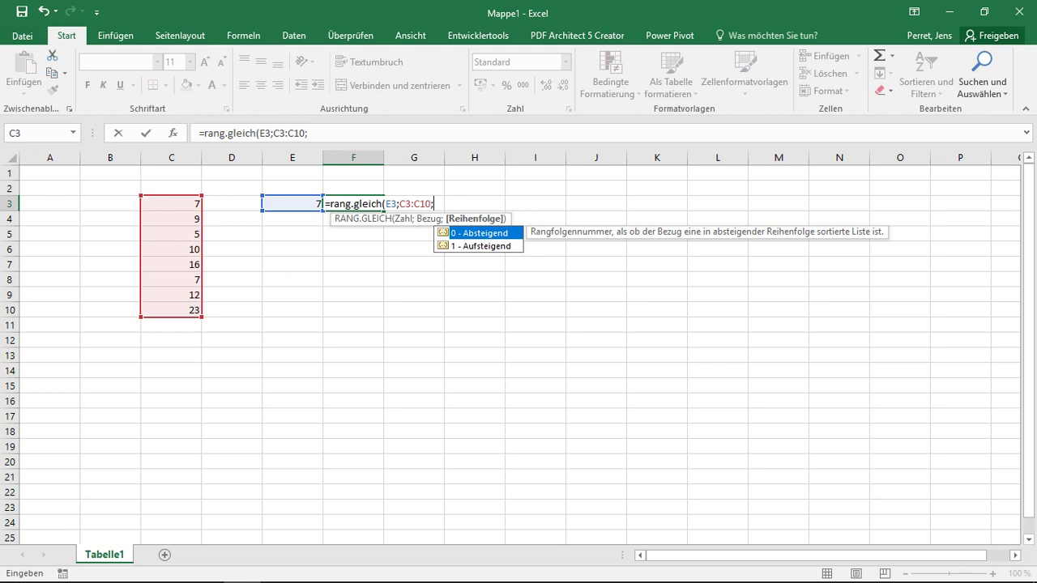
pyautogui.write('1')
pyautogui.write(')')
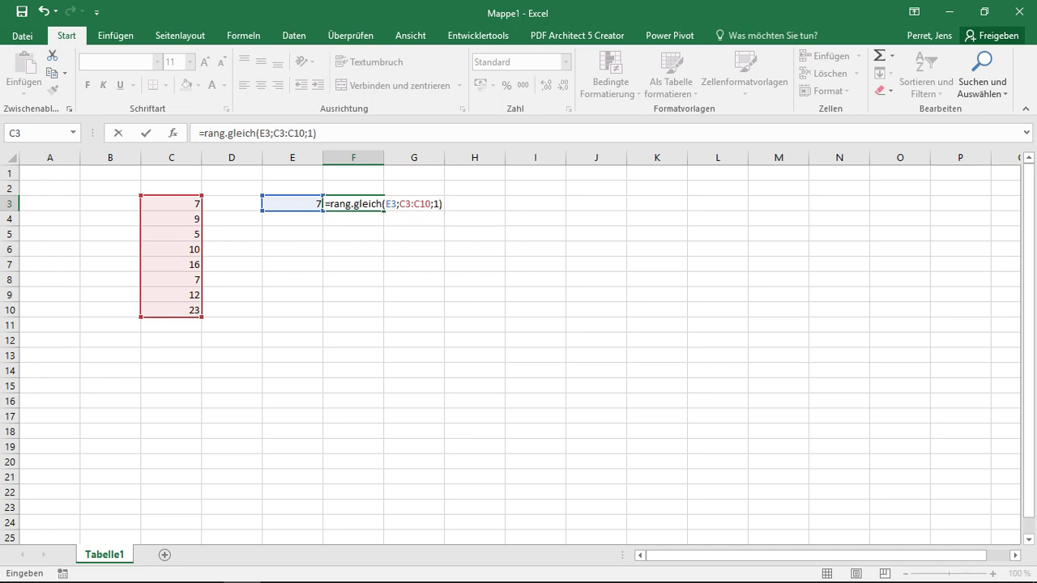
pyautogui.press('Return')
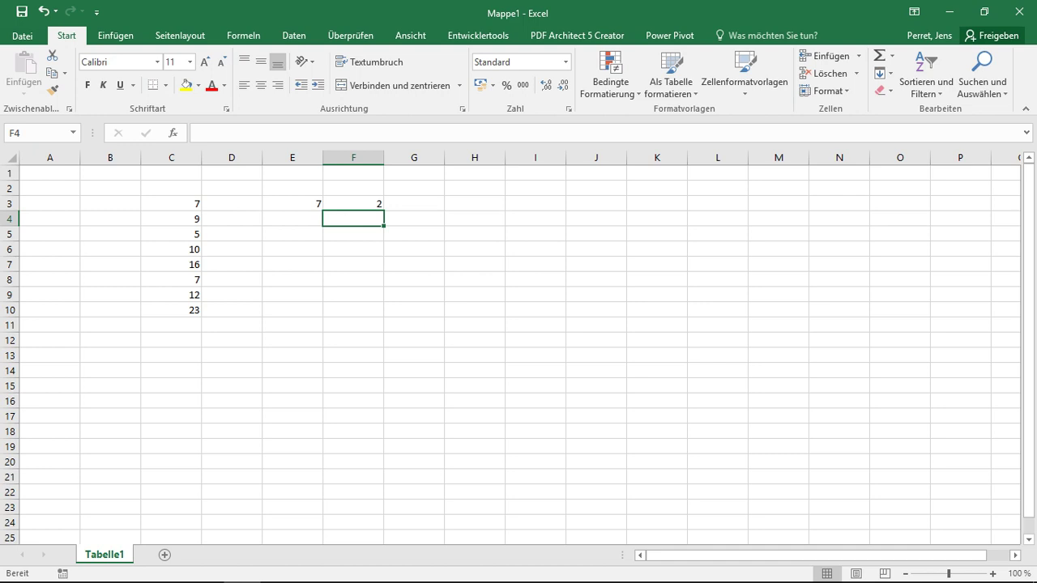
pyautogui.click(353, 203)
pyautogui.click(292, 203)
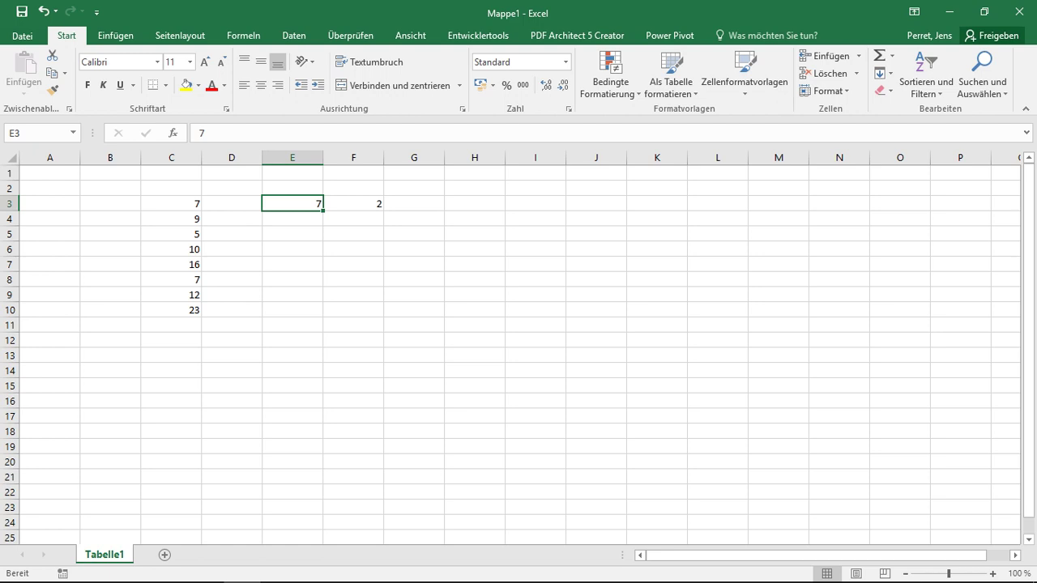
pyautogui.click(353, 203)
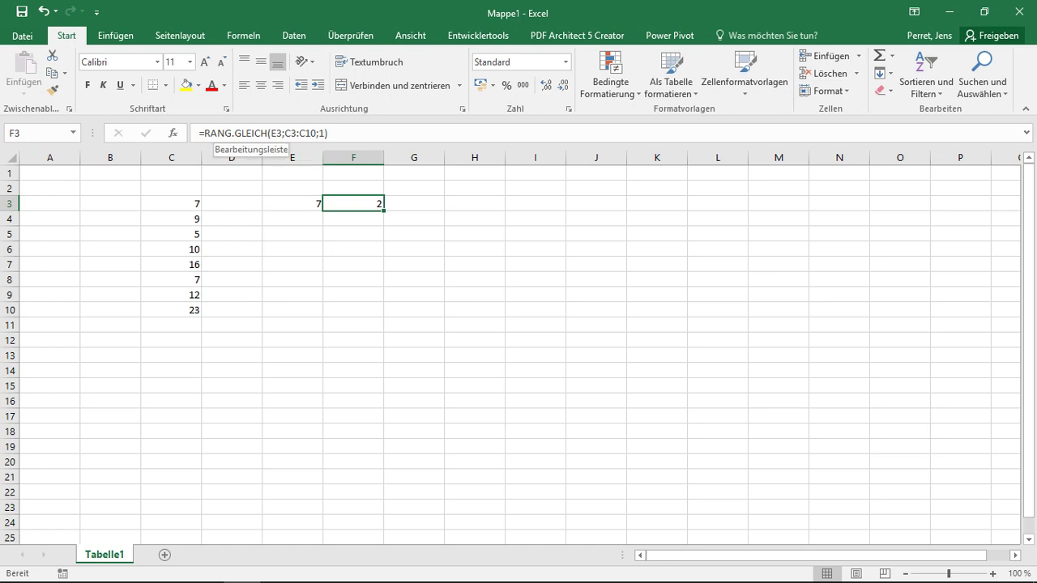
# Step: Enter =RANG.MITTELW(E3;C3:C10;1) in F4, giving the average rank 2,5
pyautogui.click(353, 218)
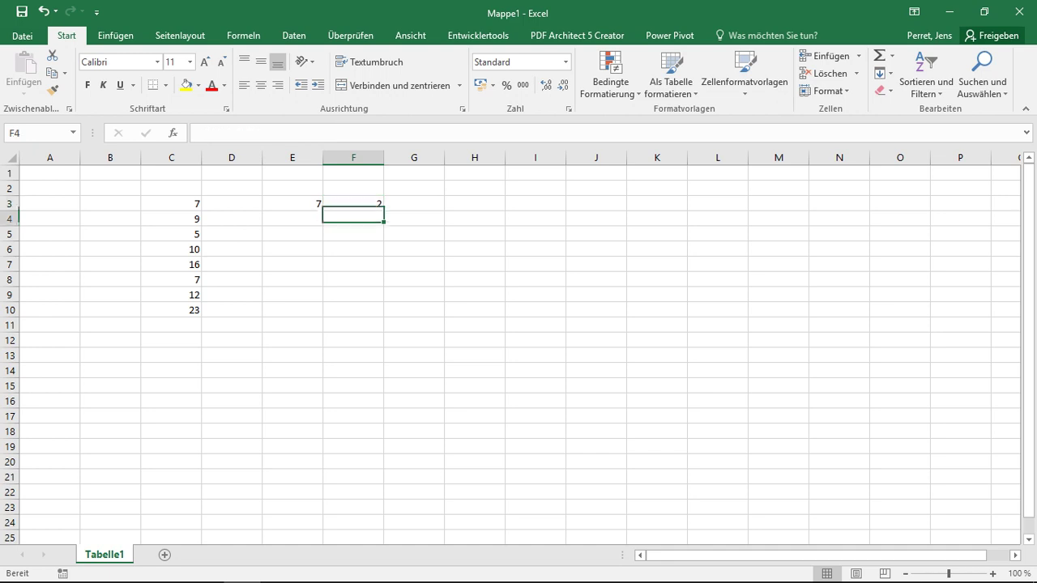
pyautogui.write('=RANG')
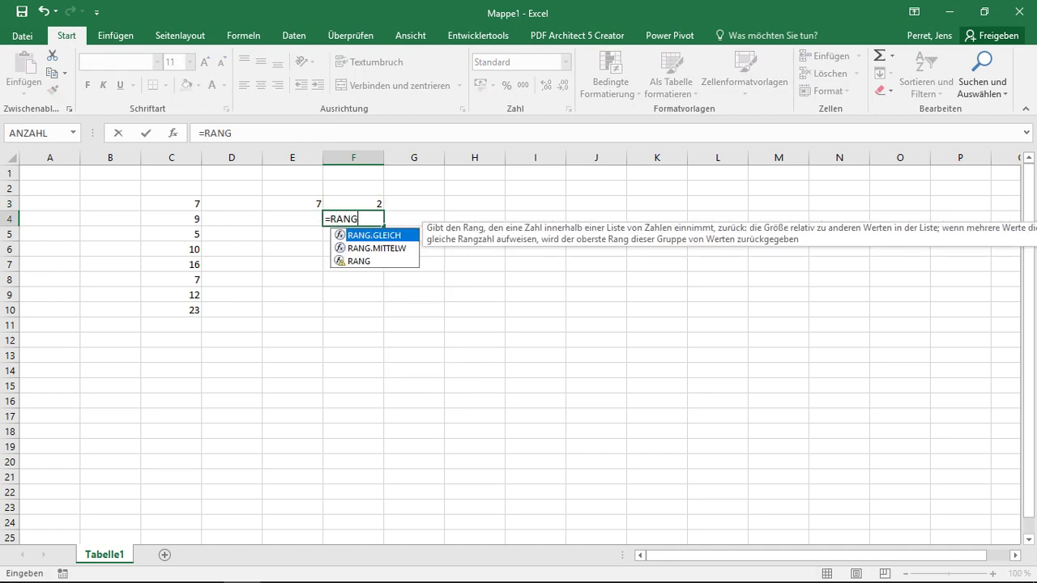
pyautogui.write('.mit')
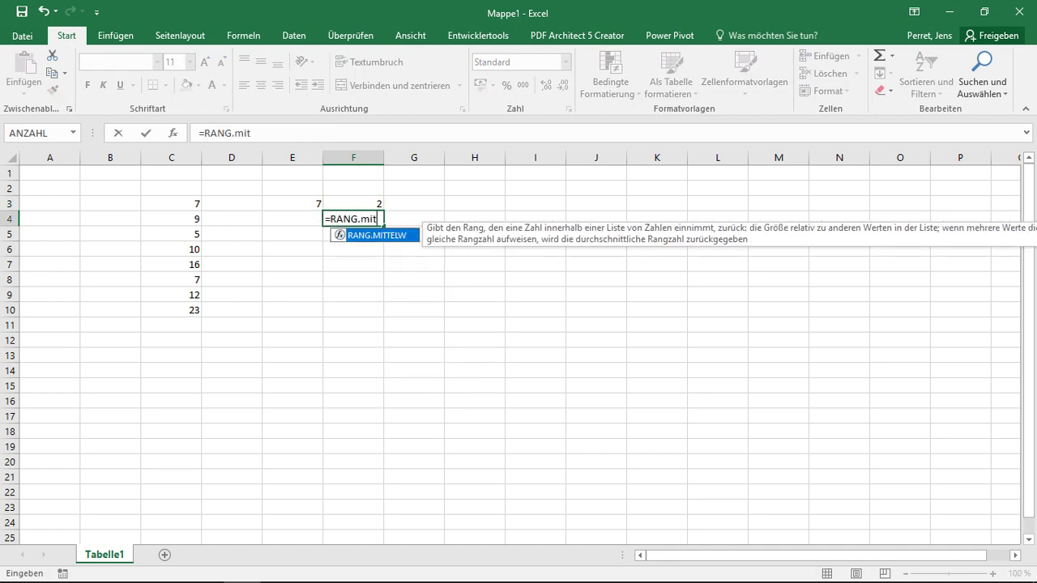
pyautogui.write('telw')
pyautogui.write('(')
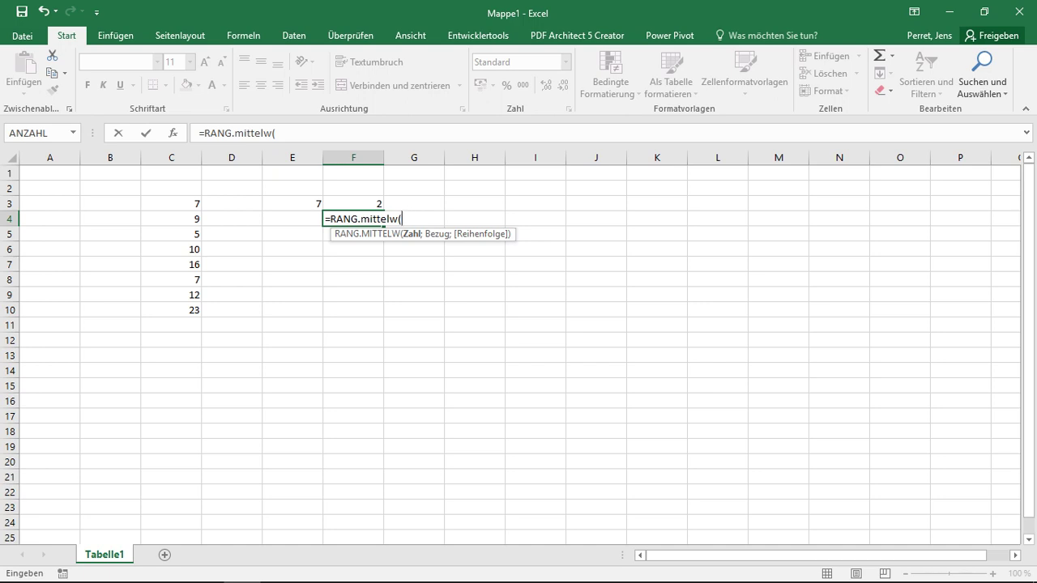
pyautogui.click(303, 203)
pyautogui.write(';')
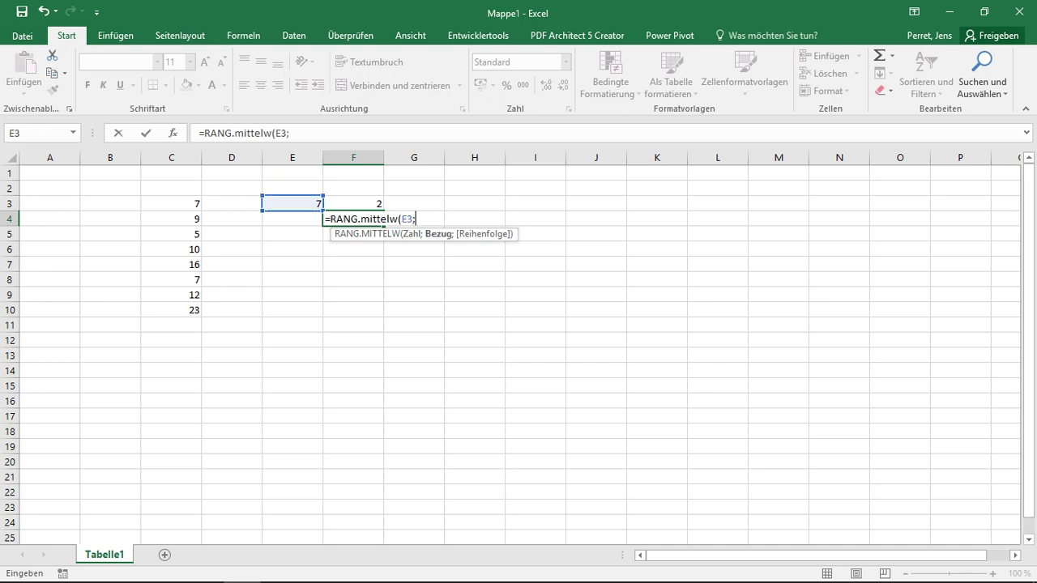
pyautogui.moveTo(171, 204); pyautogui.dragTo(171, 311)
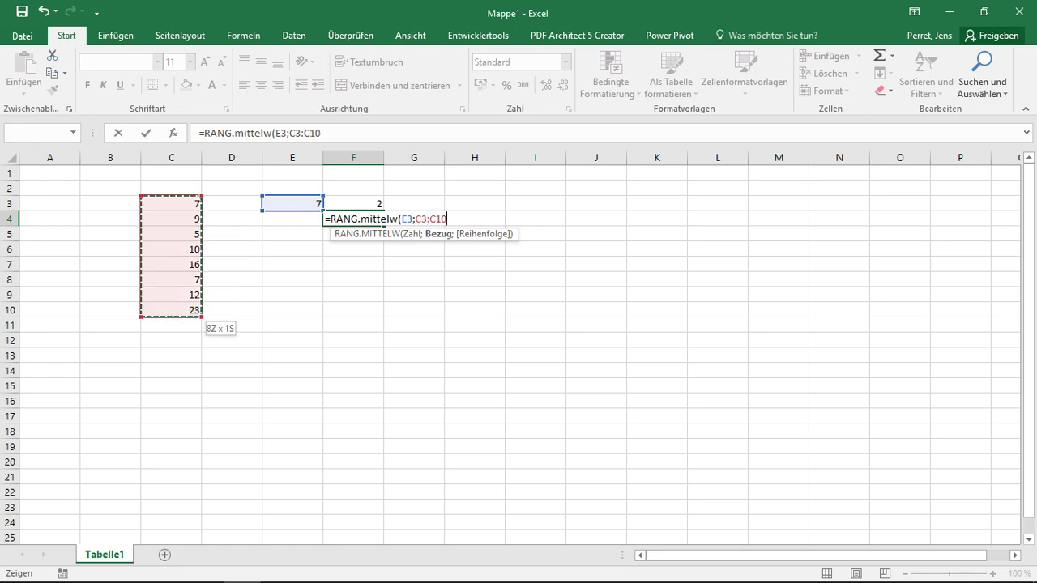
pyautogui.write(';')
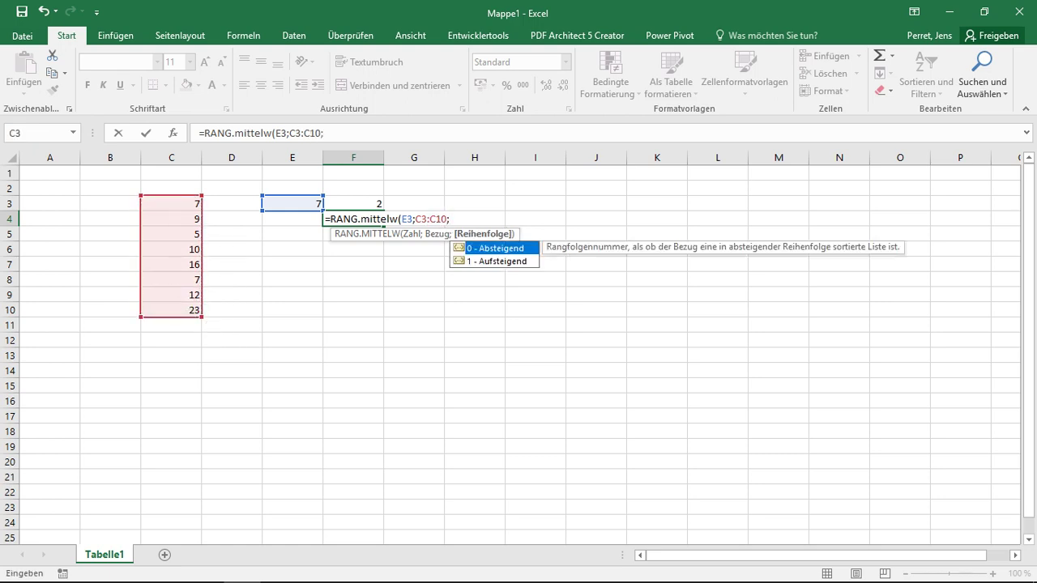
pyautogui.write('1)')
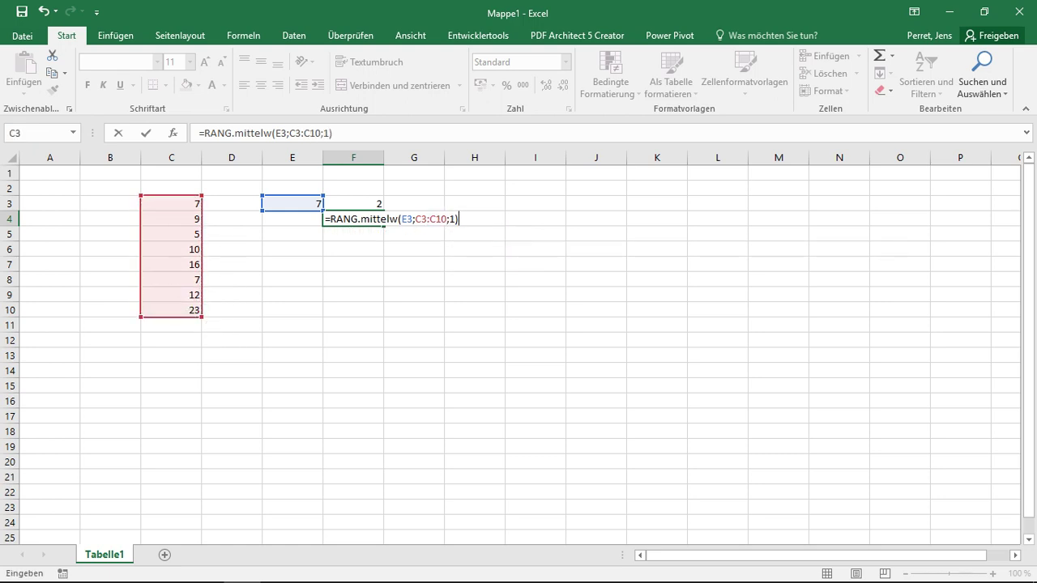
pyautogui.press('Return')
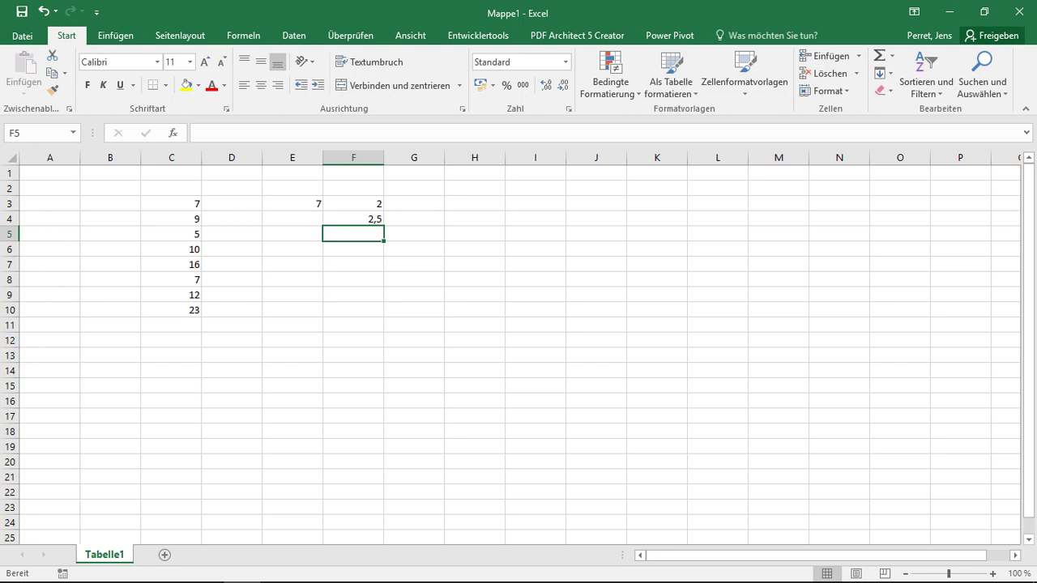
pyautogui.click(353, 203)
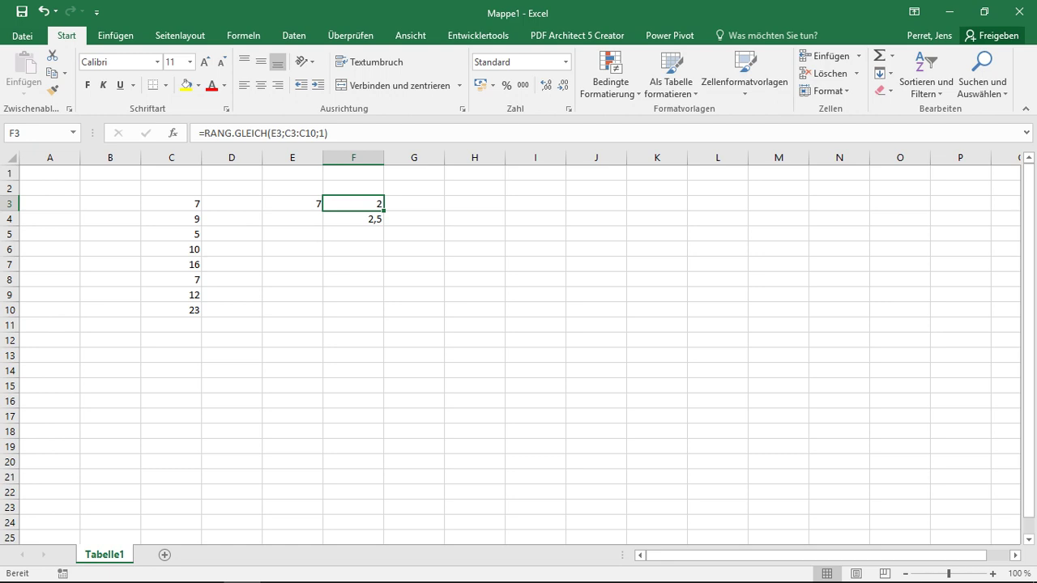
pyautogui.click(353, 219)
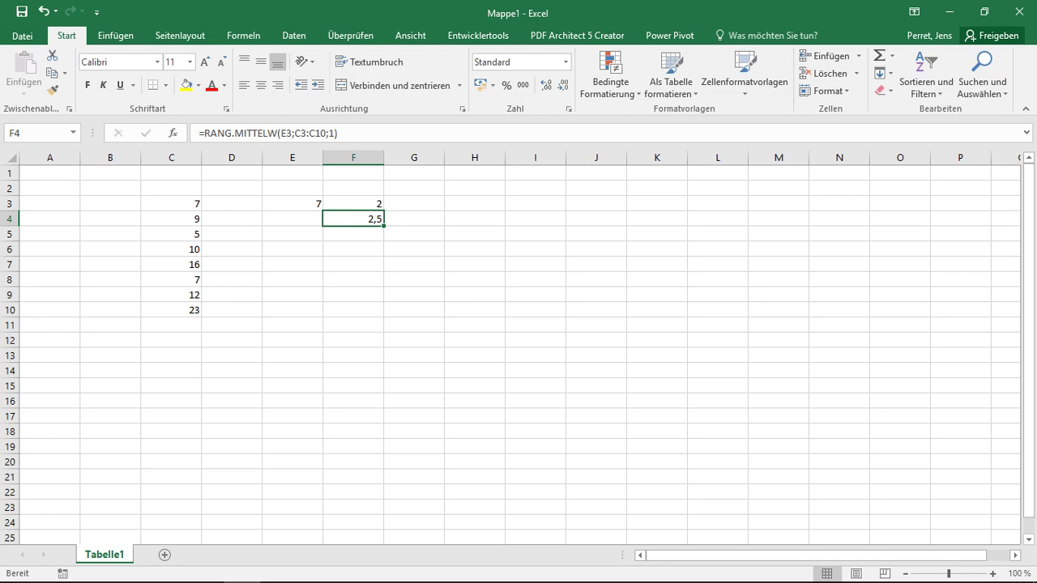
pyautogui.click(291, 204)
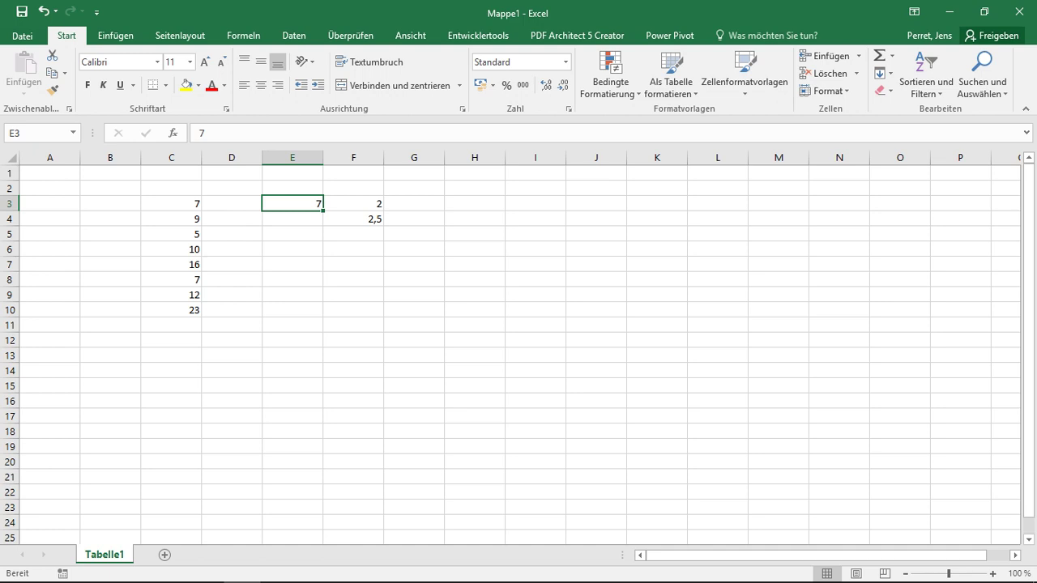
# Step: Enter =KKLEINSTE(C3:C10;2) in E6, returning the second-smallest value 7
pyautogui.click(292, 248)
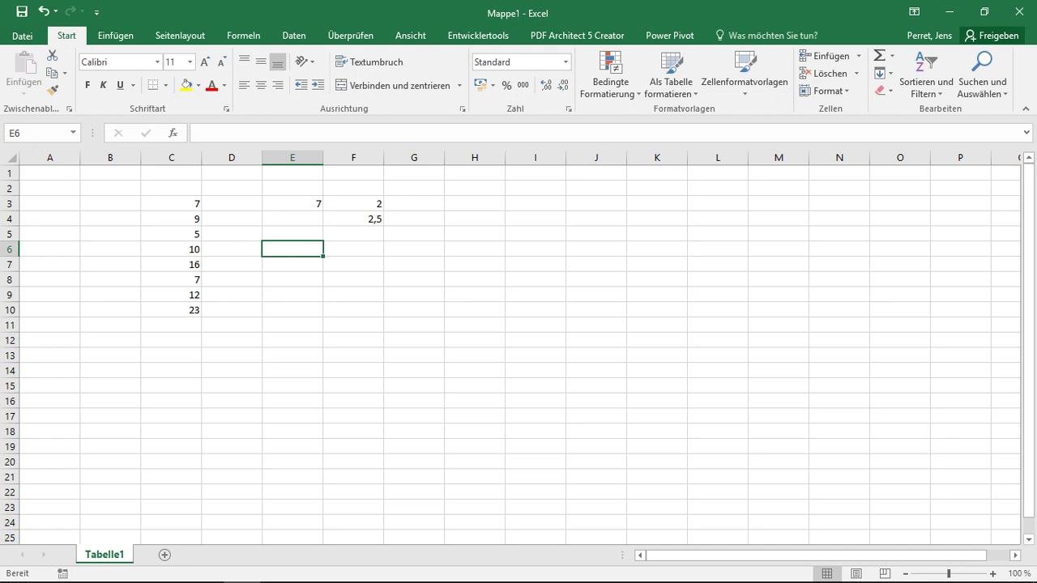
pyautogui.write('=KK')
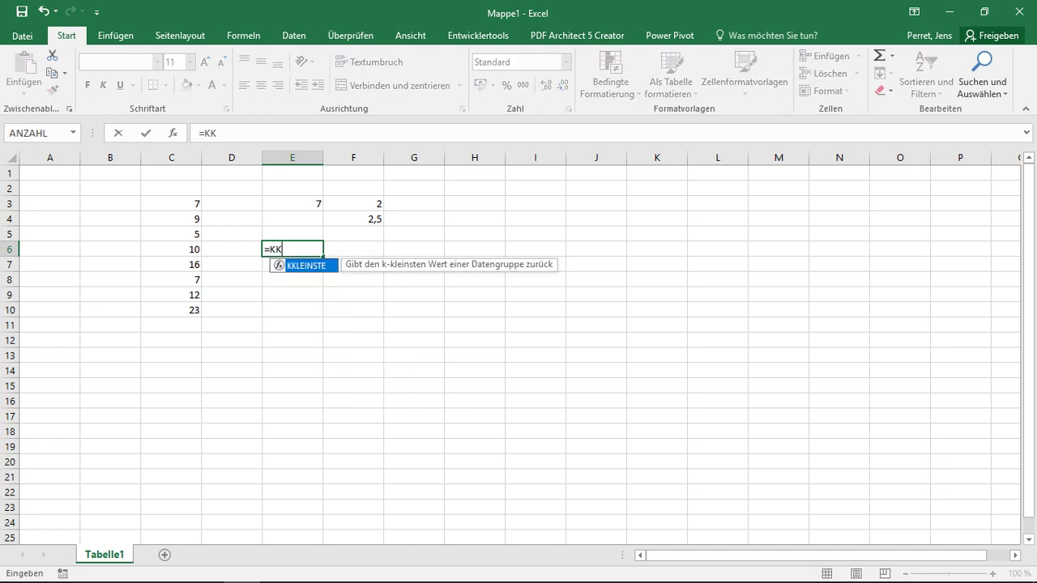
pyautogui.press('BackSpace')
pyautogui.write('G')
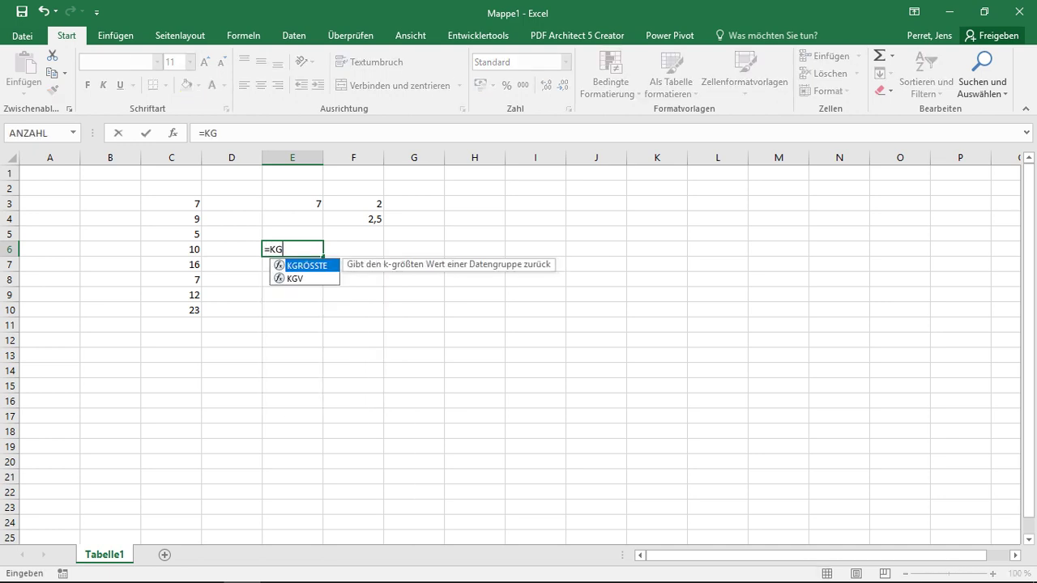
pyautogui.press('BackSpace')
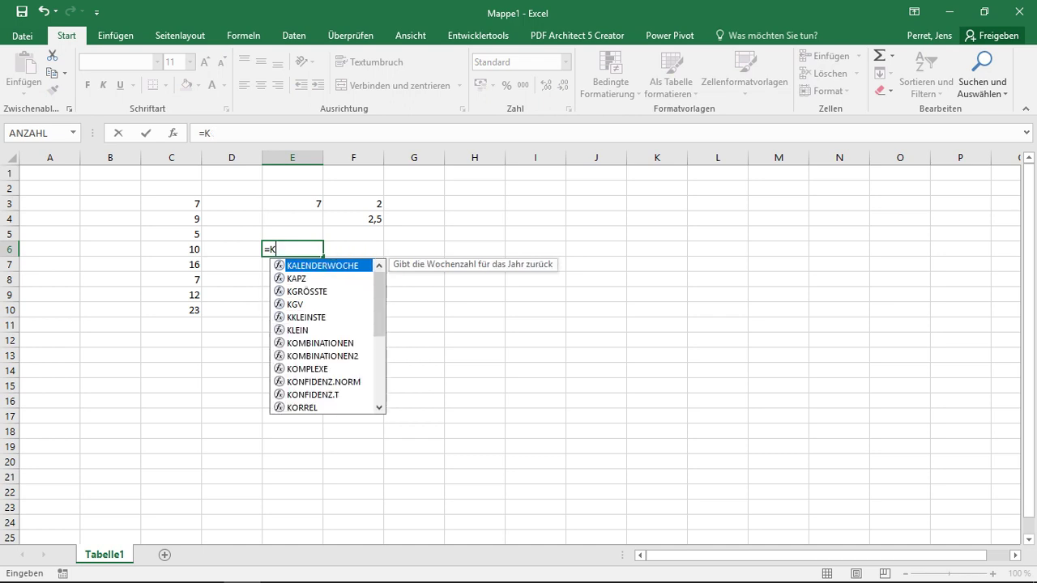
pyautogui.write('klei')
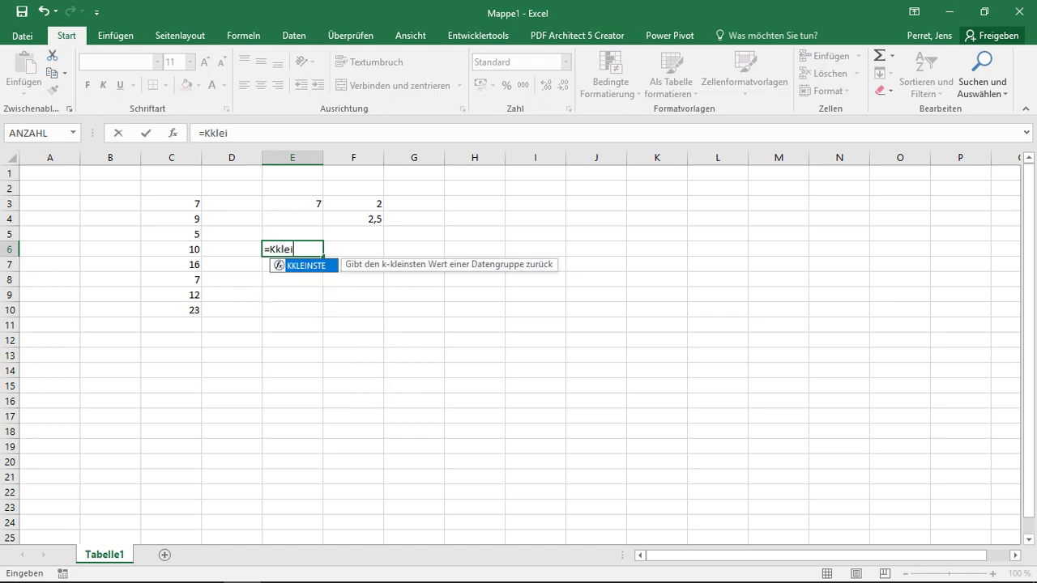
pyautogui.write('nste(')
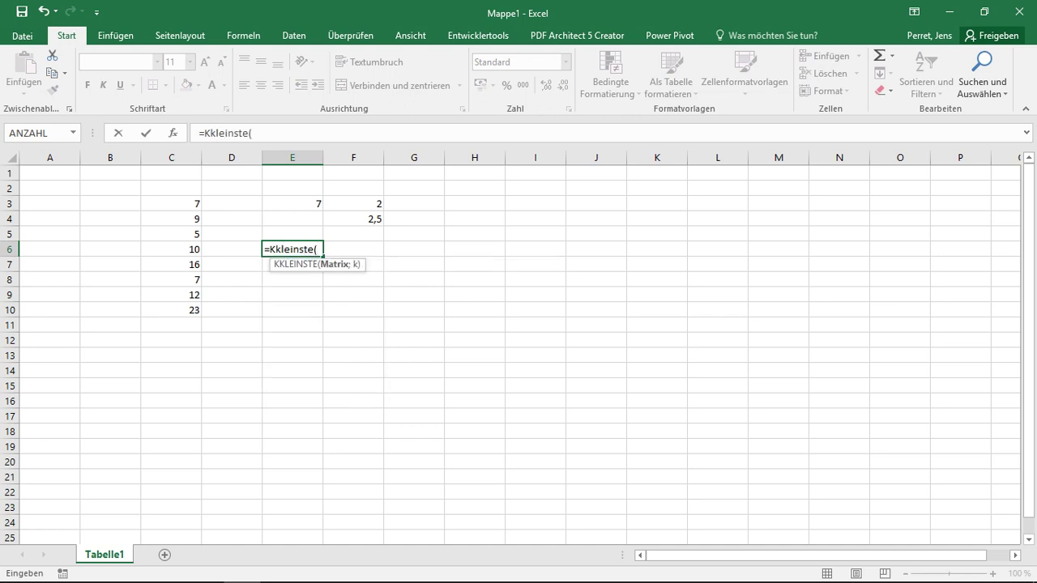
pyautogui.press('BackSpace')
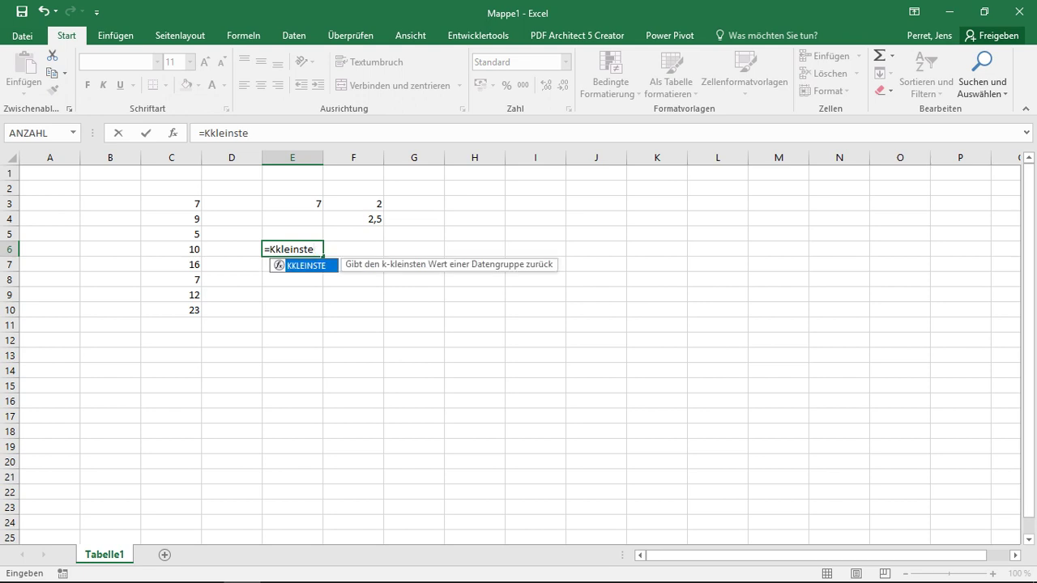
pyautogui.write('(')
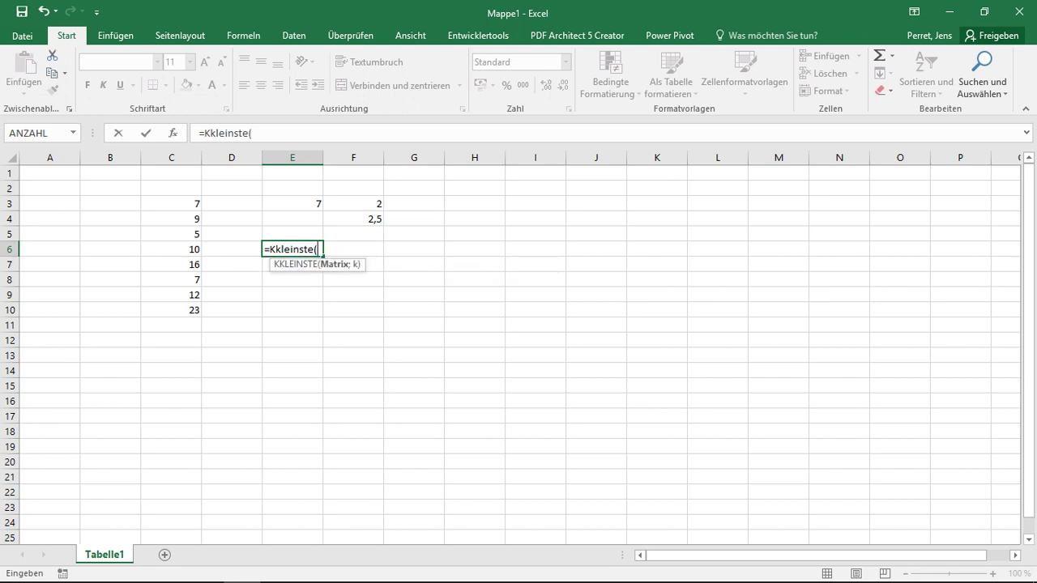
pyautogui.moveTo(171, 203); pyautogui.dragTo(194, 310)
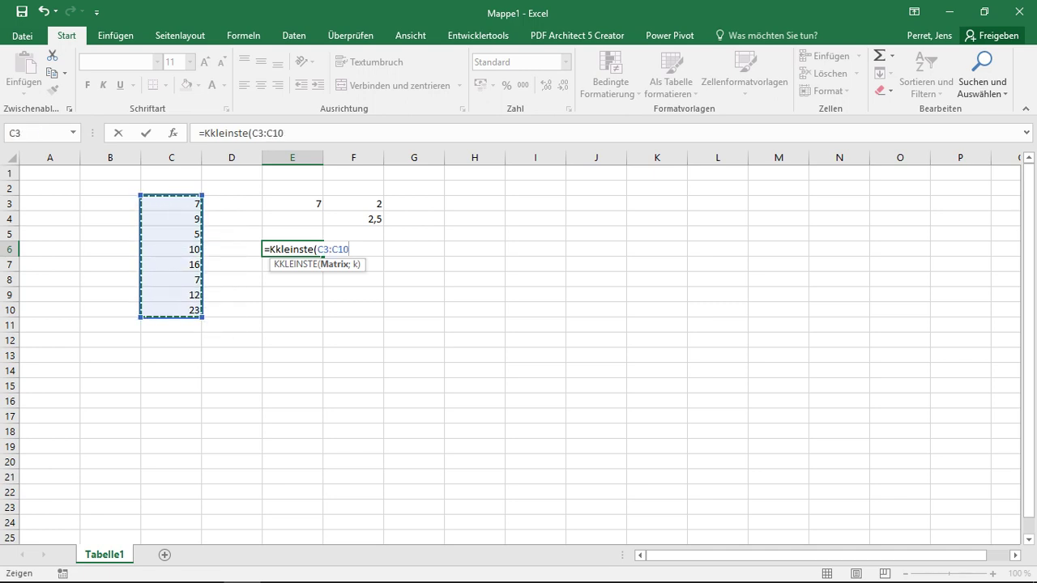
pyautogui.write(';')
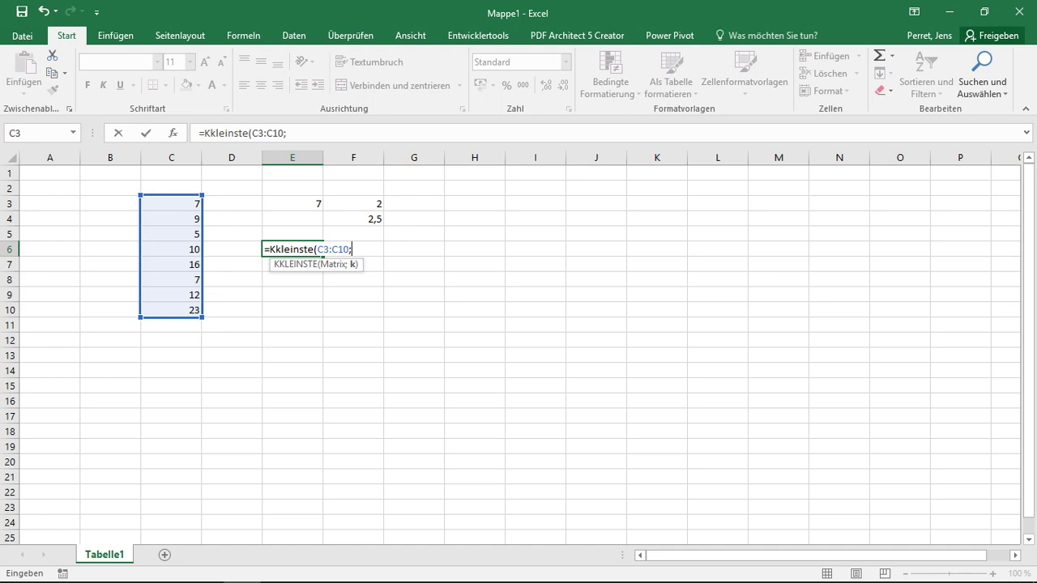
pyautogui.write('2')
pyautogui.write(')')
pyautogui.press('Return')
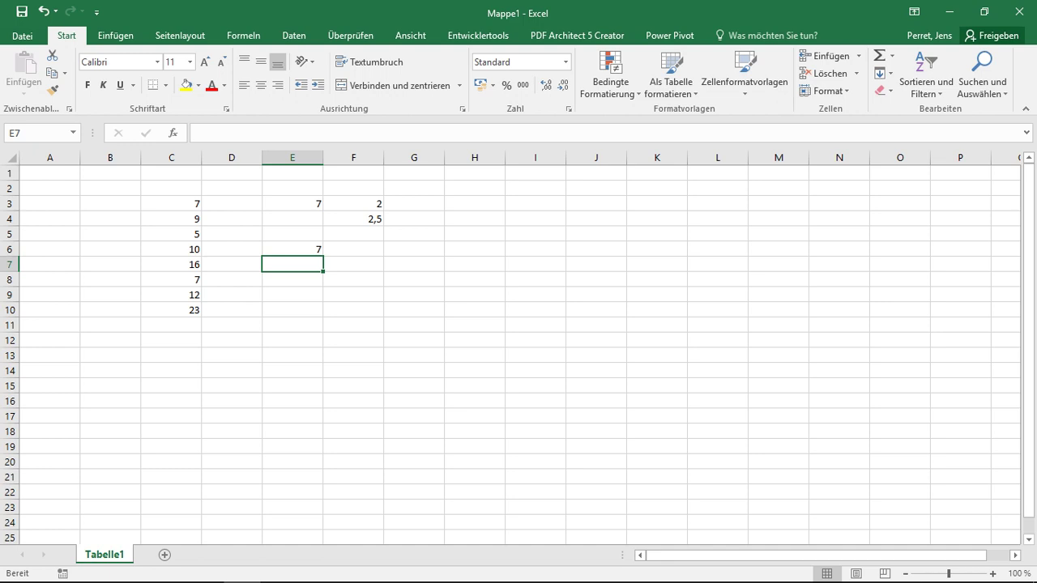
# Step: Change the k value in E6's KKLEINSTE formula from 2 to 3
pyautogui.click(292, 249)
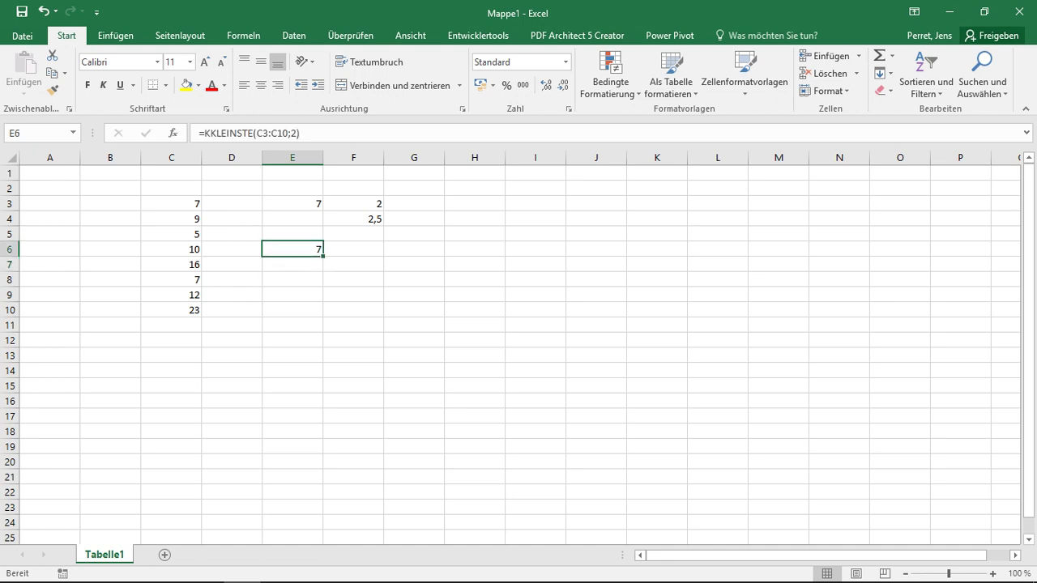
pyautogui.click(296, 133)
pyautogui.press('BackSpace')
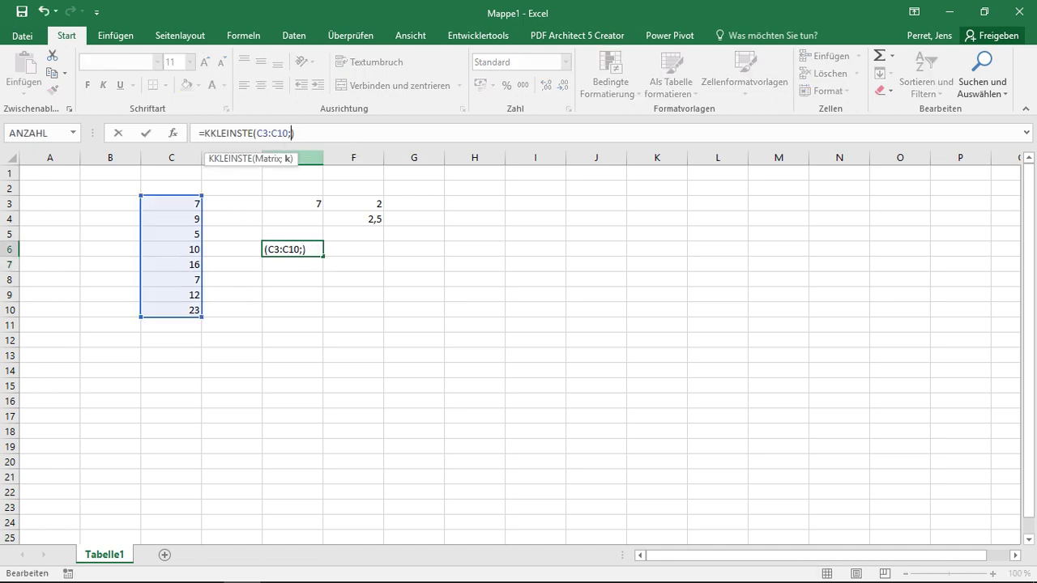
pyautogui.write('3')
pyautogui.press('Return')
# Step: Set E6's k value to 1 so it returns the smallest value, 5
pyautogui.click(292, 248)
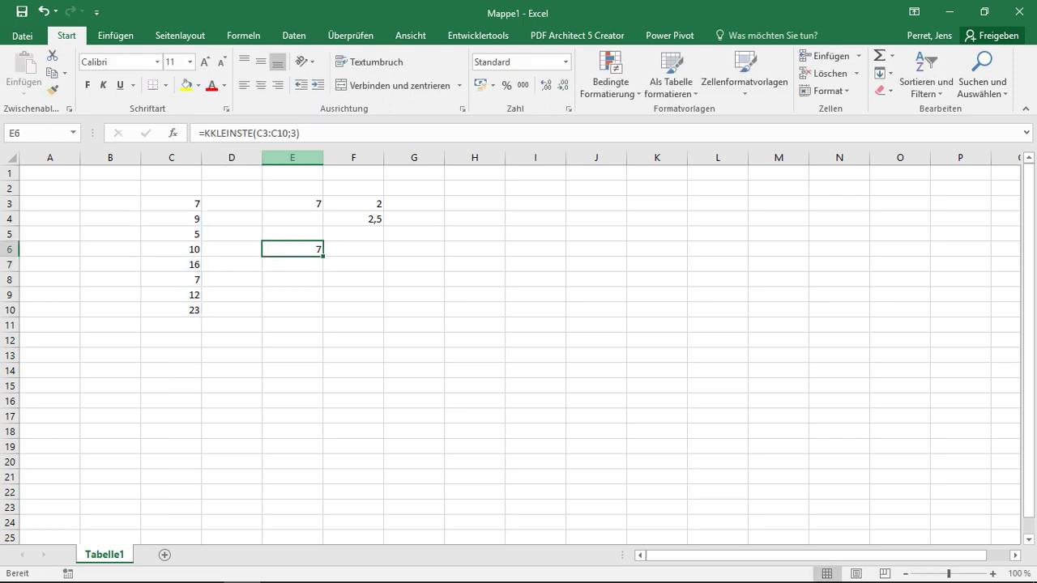
pyautogui.click(296, 133)
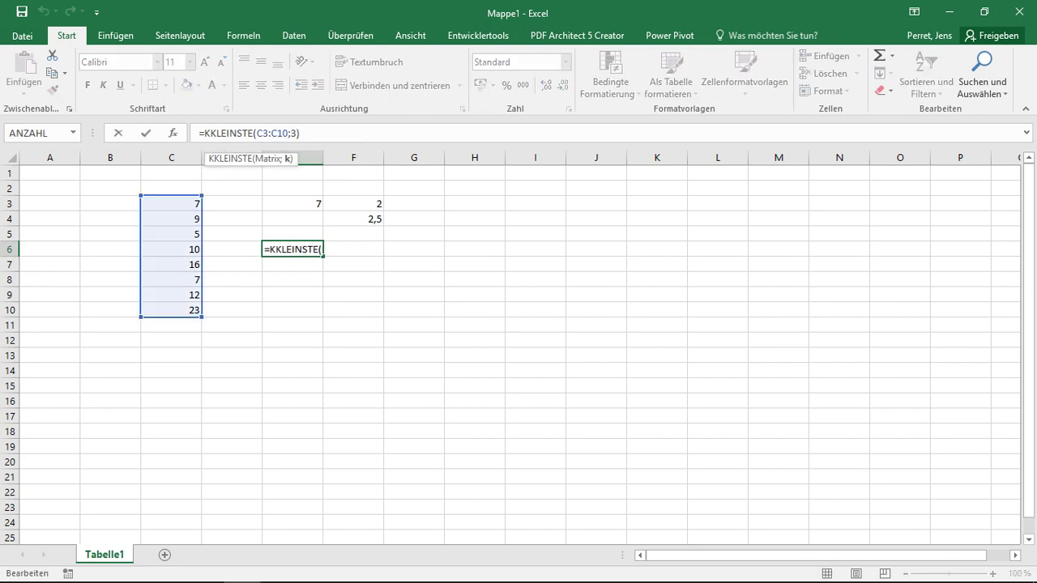
pyautogui.press('BackSpace')
pyautogui.write('1')
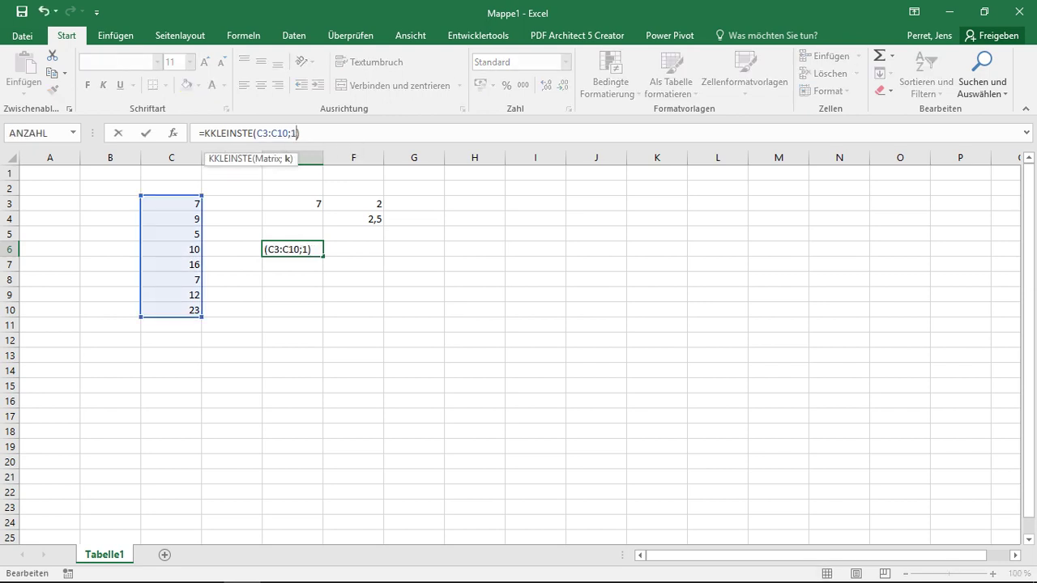
pyautogui.press('Return')
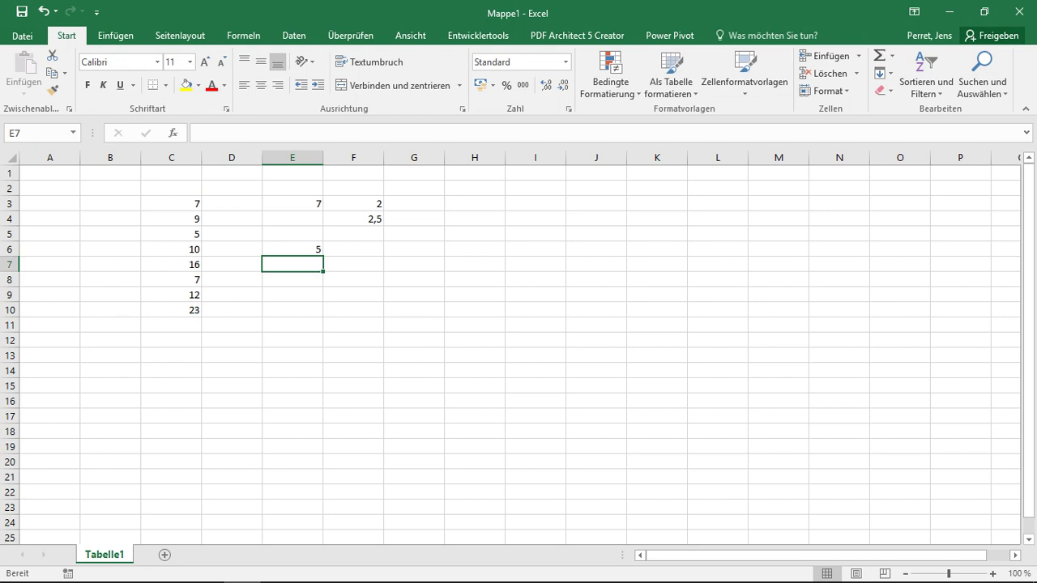
pyautogui.click(292, 249)
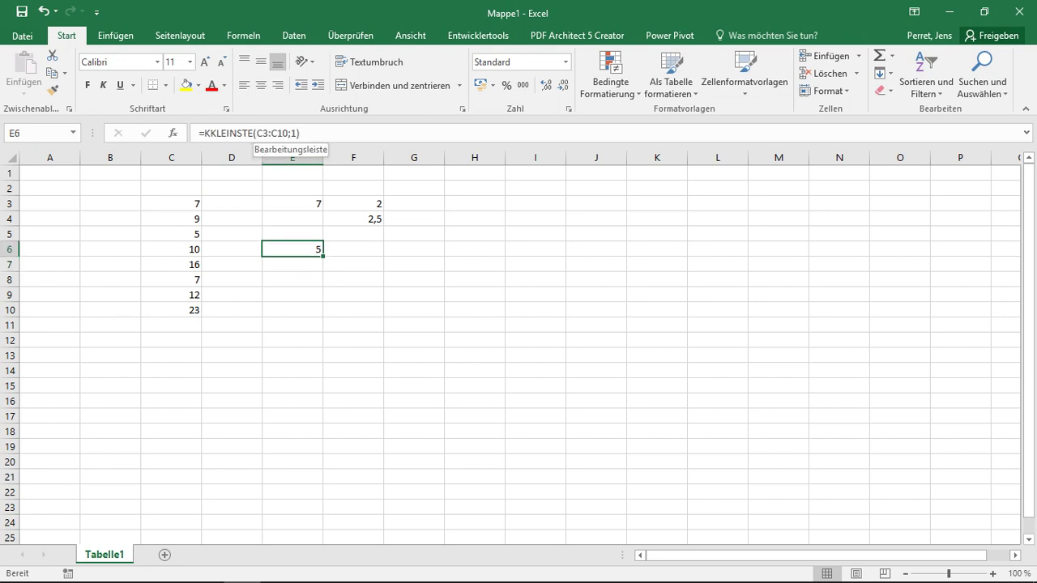
# Step: Enter =MIN(C3:C10) in F6, returning 5
pyautogui.click(353, 248)
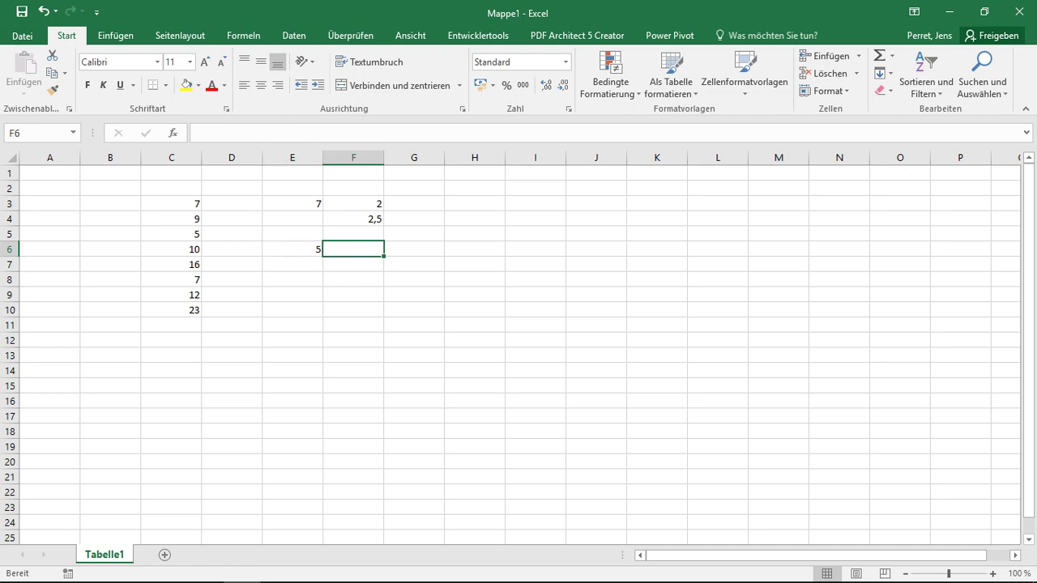
pyautogui.write('=MIN')
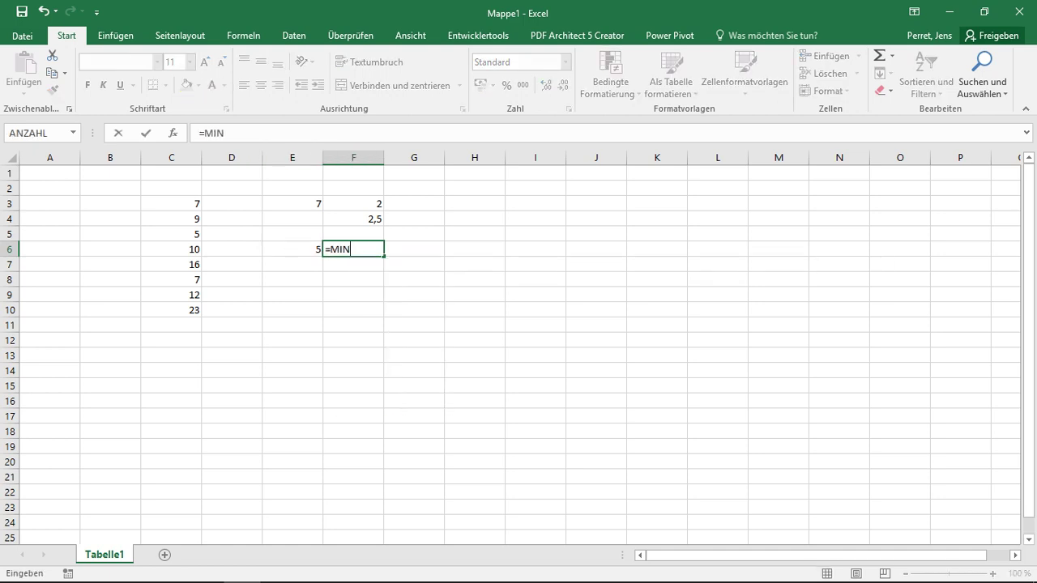
pyautogui.write('I')
pyautogui.press('BackSpace')
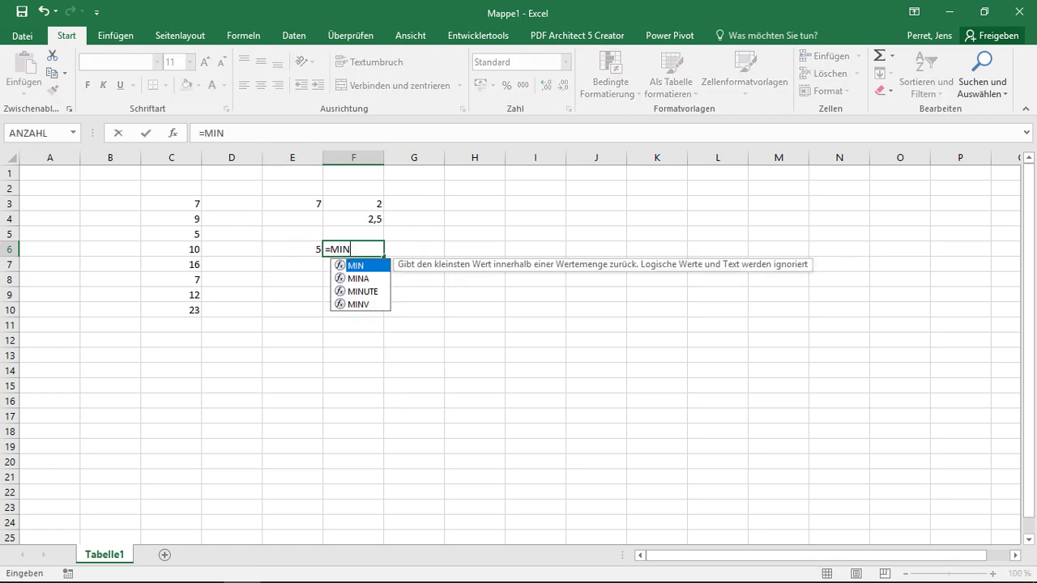
pyautogui.write('(')
pyautogui.moveTo(186, 204); pyautogui.dragTo(191, 310)
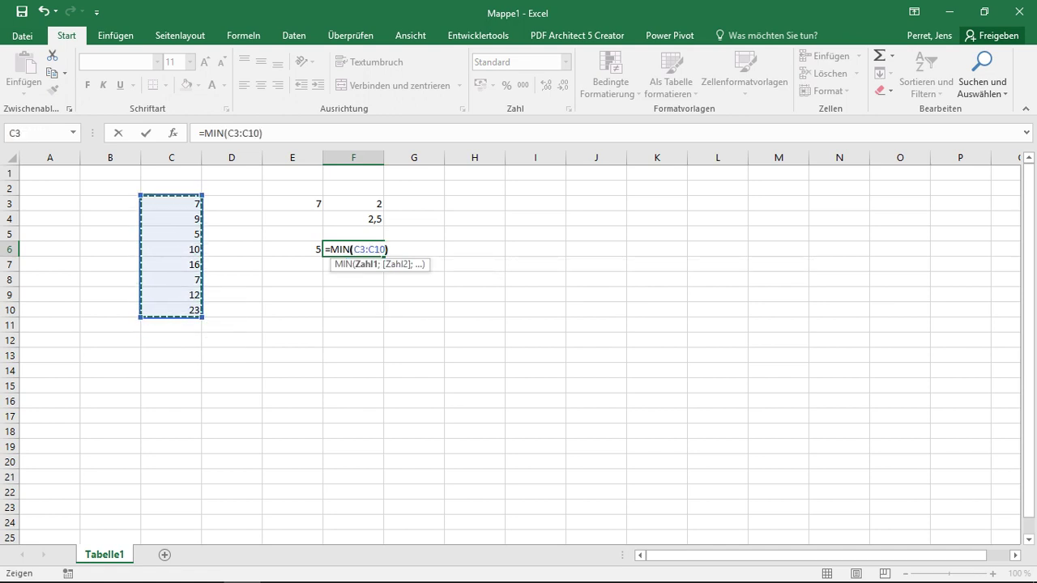
pyautogui.press('Return')
# Step: Compare the MIN formula in F6 with the KKLEINSTE formula in E6
pyautogui.click(353, 248)
pyautogui.click(293, 249)
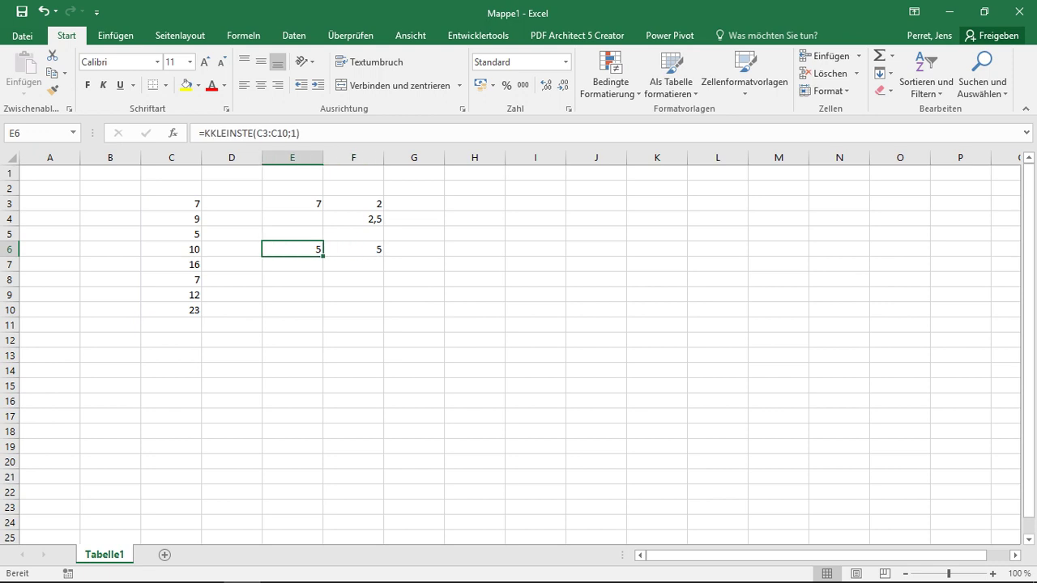
pyautogui.click(353, 249)
pyautogui.click(292, 248)
pyautogui.click(353, 248)
pyautogui.click(293, 249)
pyautogui.click(353, 248)
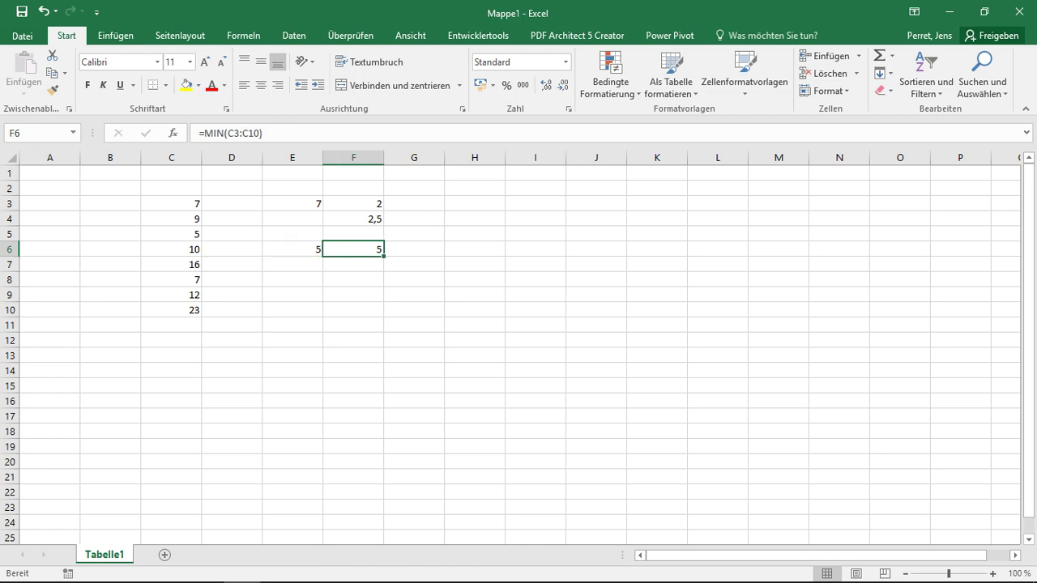
pyautogui.click(414, 249)
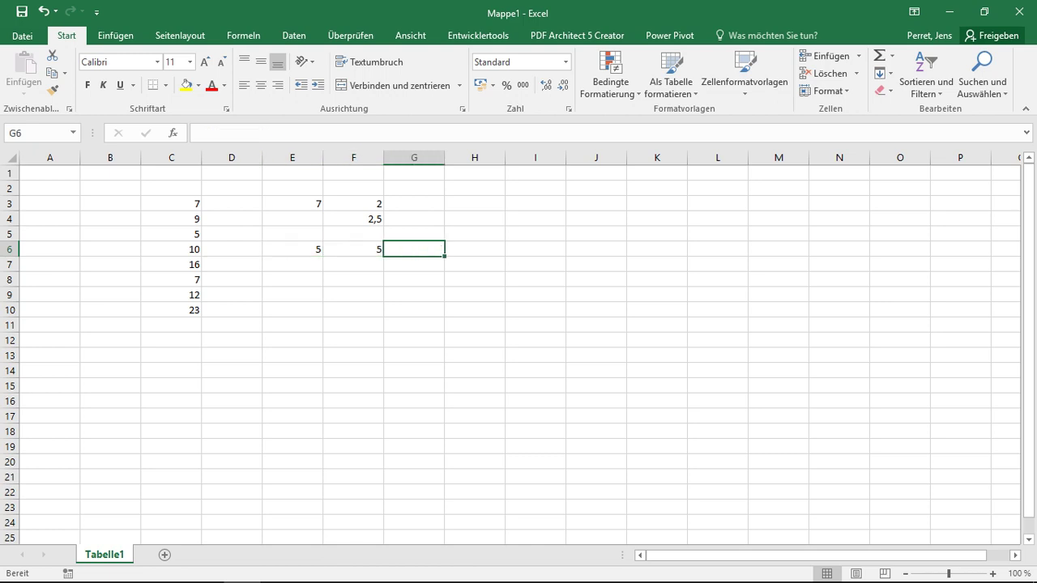
pyautogui.write('=MIN')
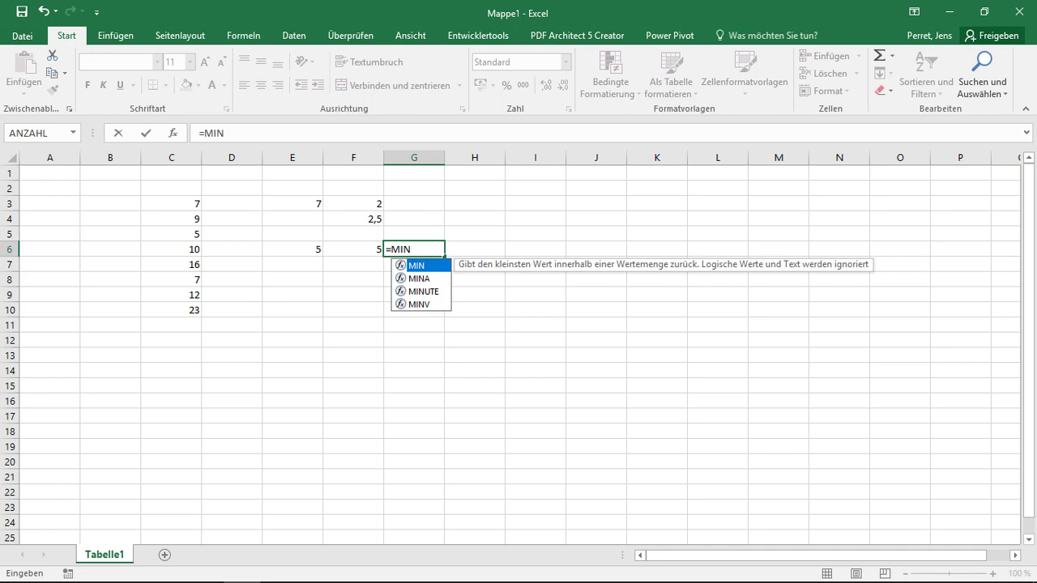
pyautogui.write('A')
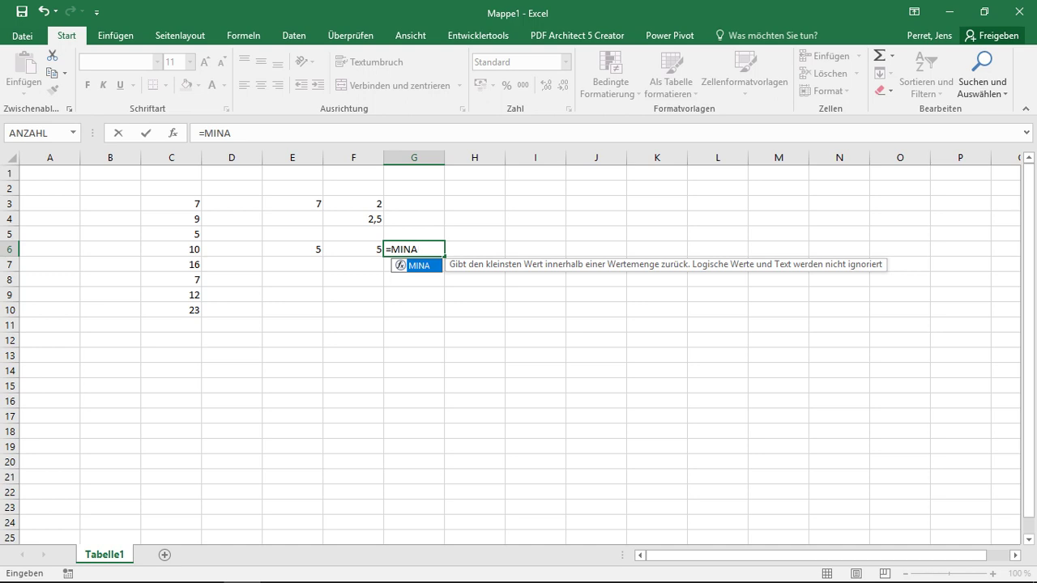
pyautogui.press('BackSpace')
pyautogui.press('BackSpace')
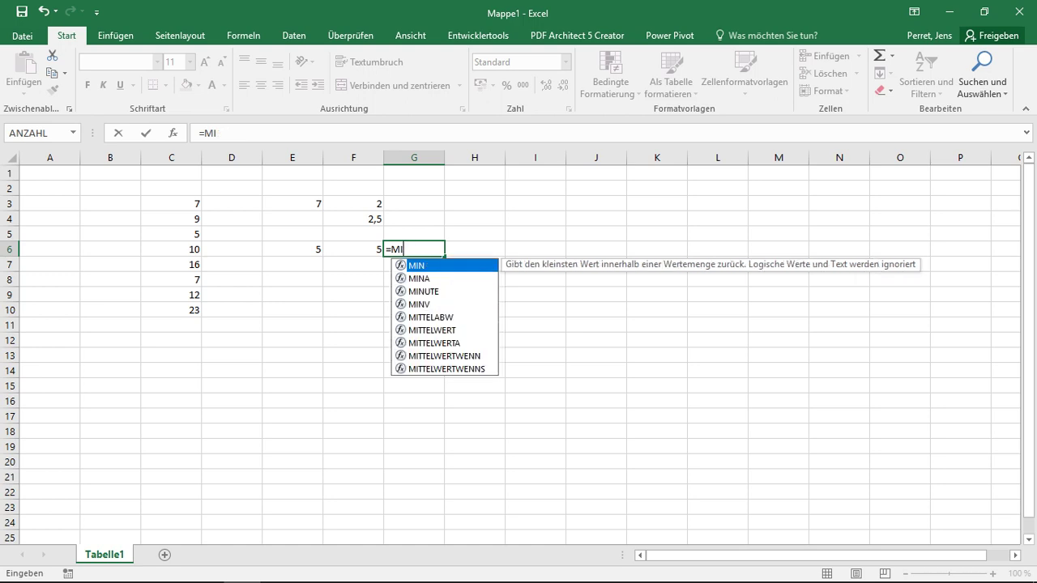
pyautogui.press('Escape')
pyautogui.press('Down')
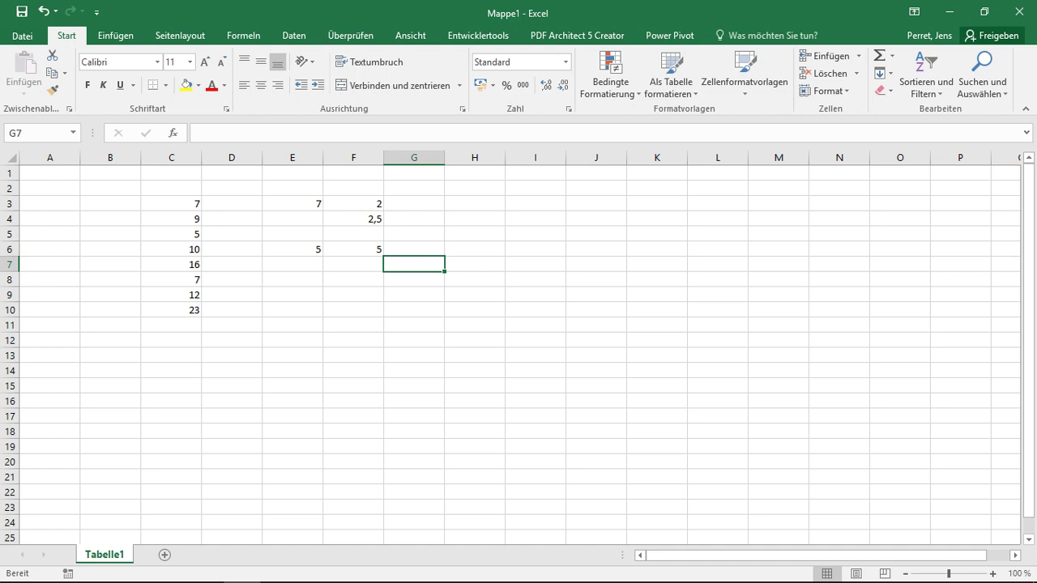
# Step: Enter =MAX(C3:C10) in F7, returning 23
pyautogui.click(353, 264)
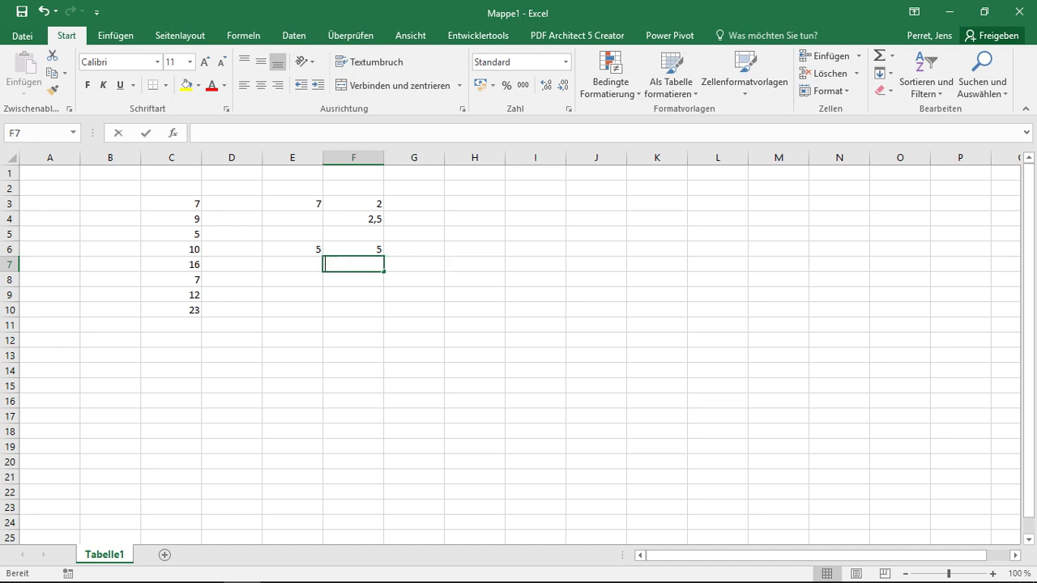
pyautogui.write('=MAX(')
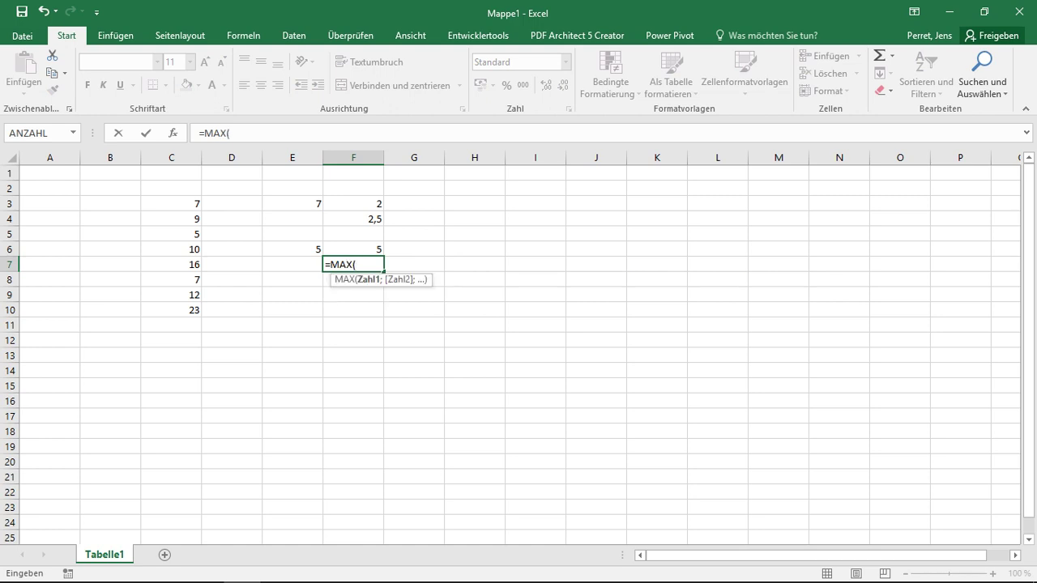
pyautogui.moveTo(186, 203); pyautogui.dragTo(190, 309)
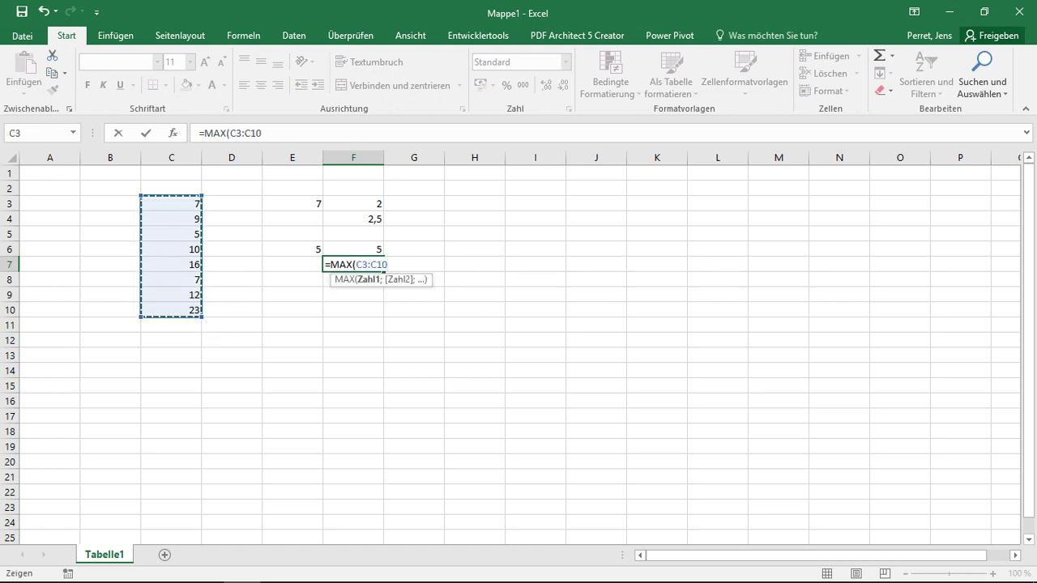
pyautogui.write(')')
pyautogui.press('Return')
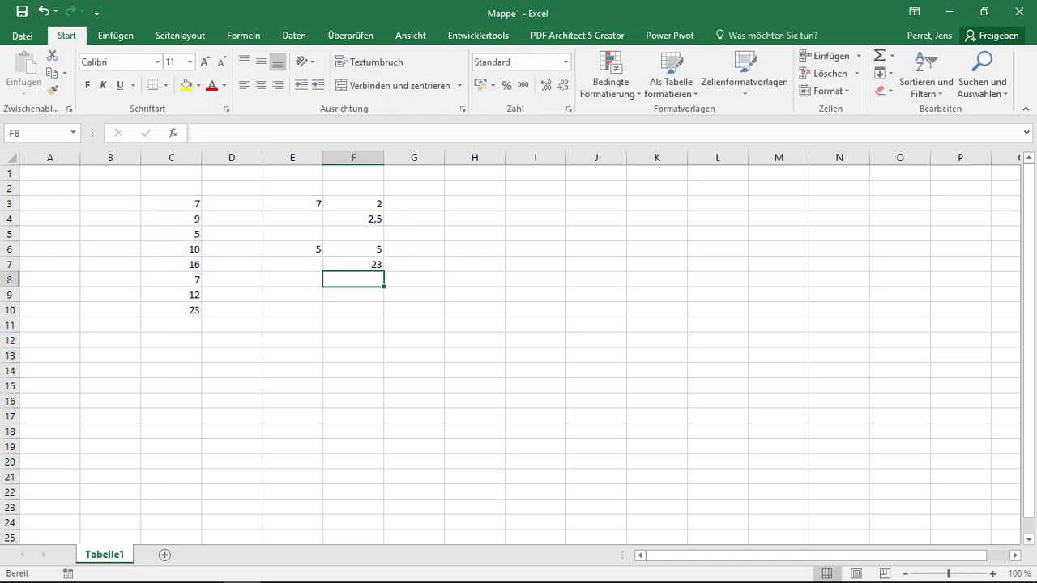
# Step: Enter =KGRÖSSTE(C3:C10;1) in E7
pyautogui.click(292, 264)
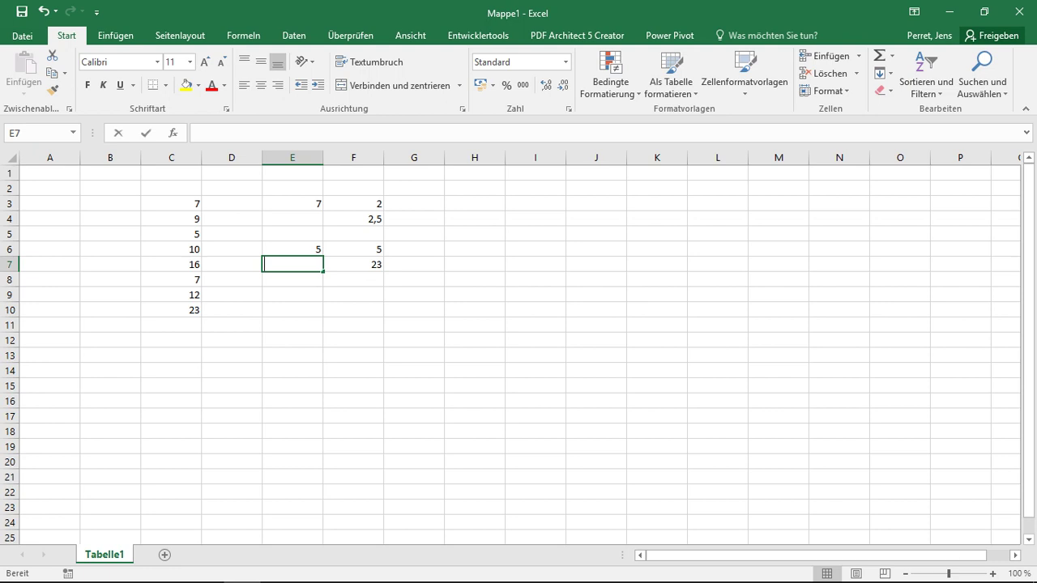
pyautogui.write('=KGR')
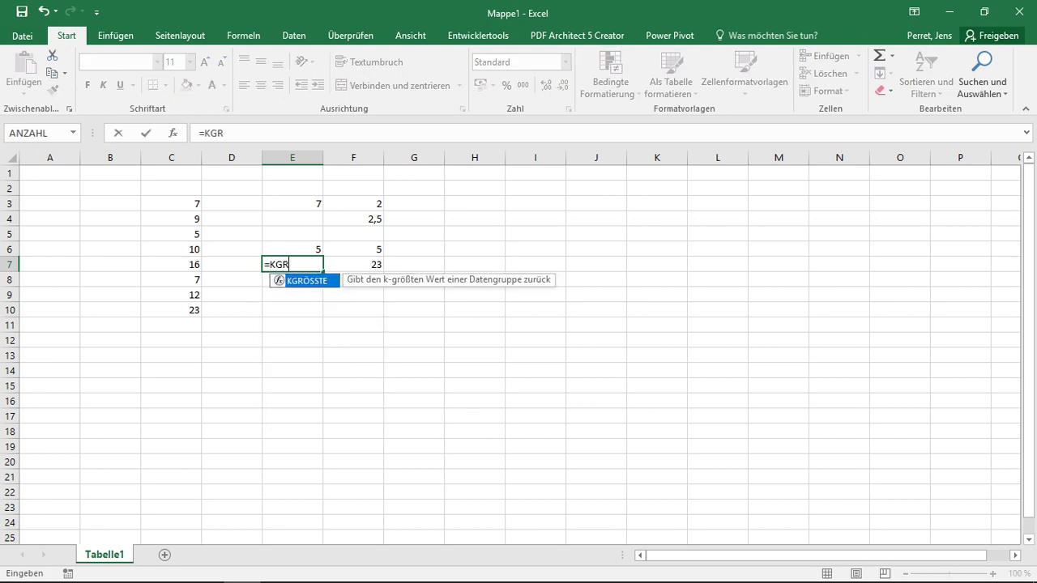
pyautogui.write('ÖSSTE')
pyautogui.write('(')
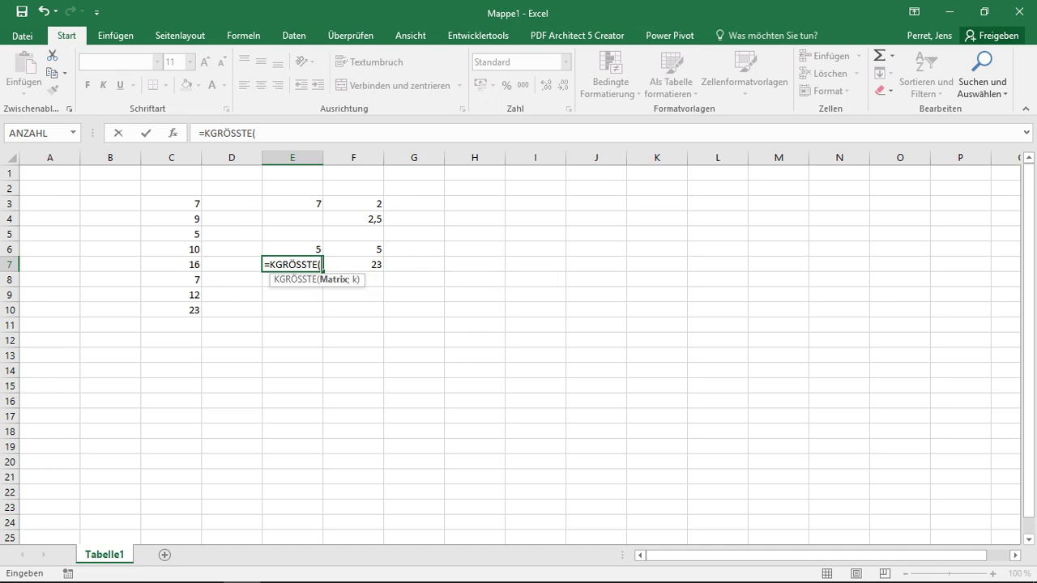
pyautogui.moveTo(170, 203); pyautogui.dragTo(170, 309)
pyautogui.write(';')
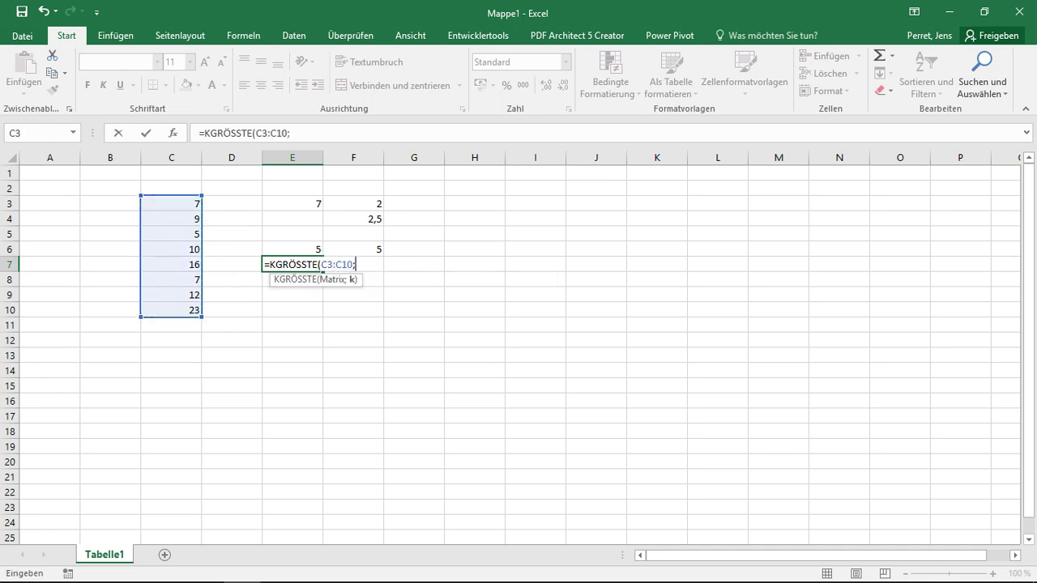
pyautogui.write('1')
pyautogui.write(')')
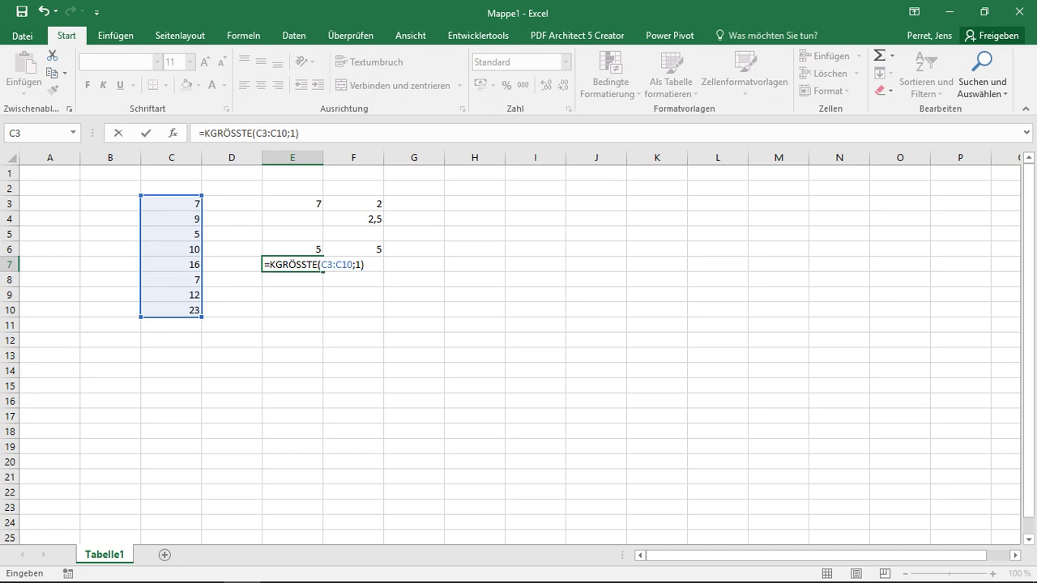
pyautogui.press('Return')
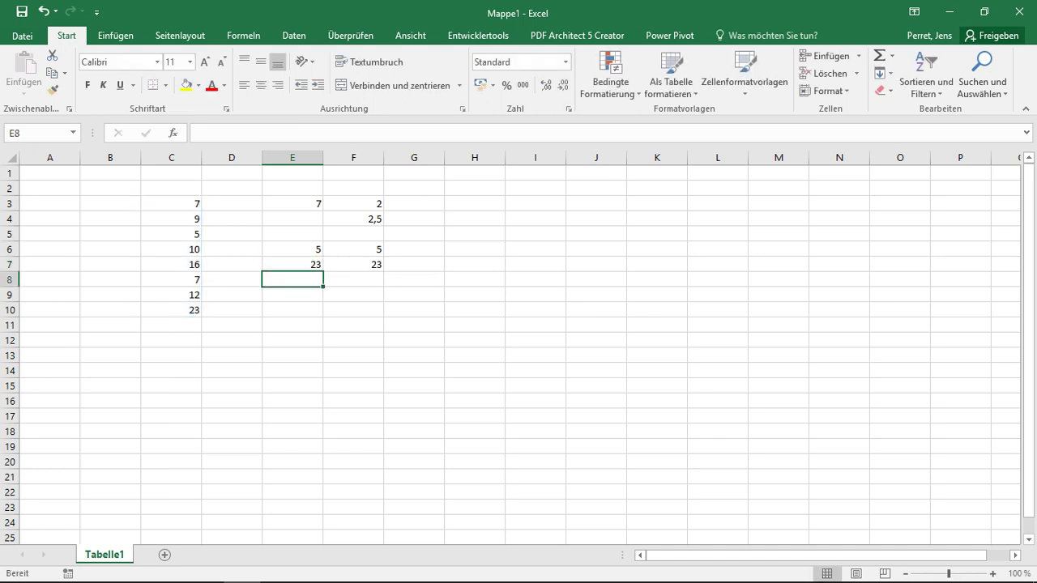
# Step: Change E7's k value to 2 so it returns the second-largest value, 16
pyautogui.click(292, 264)
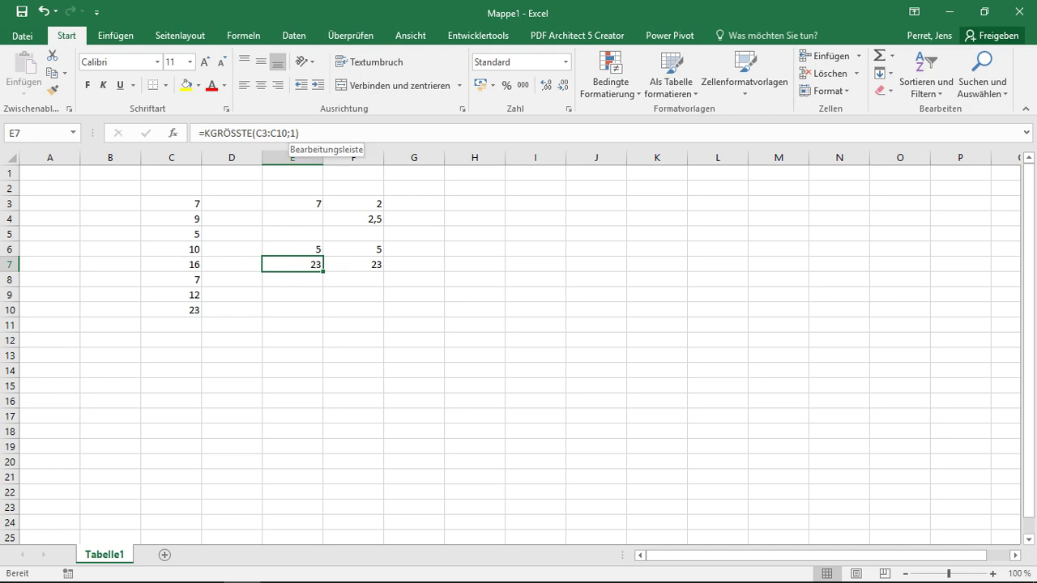
pyautogui.press('F2')
pyautogui.press('BackSpace')
pyautogui.press('BackSpace')
pyautogui.write('2)')
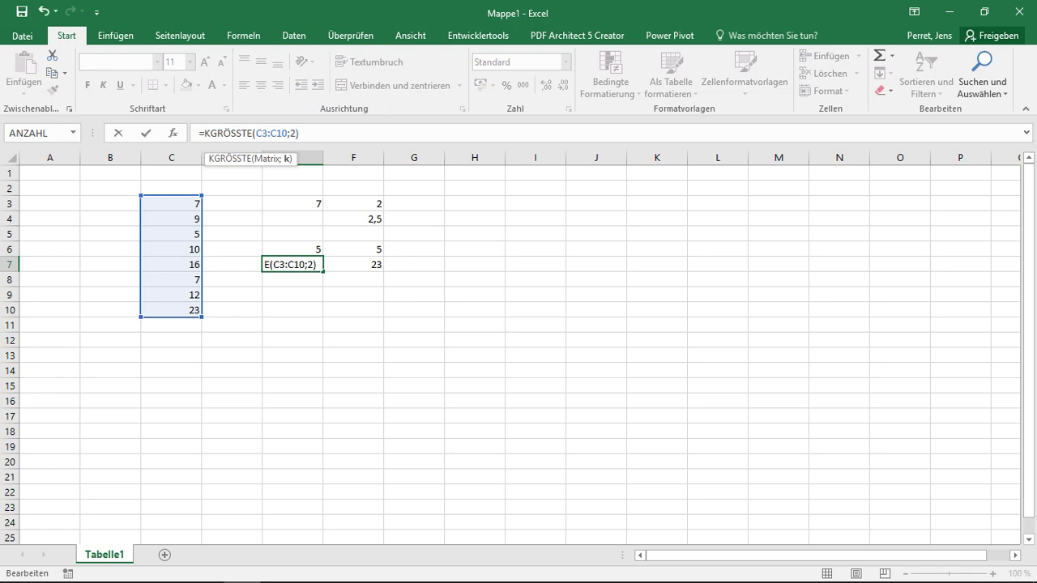
pyautogui.press('Return')
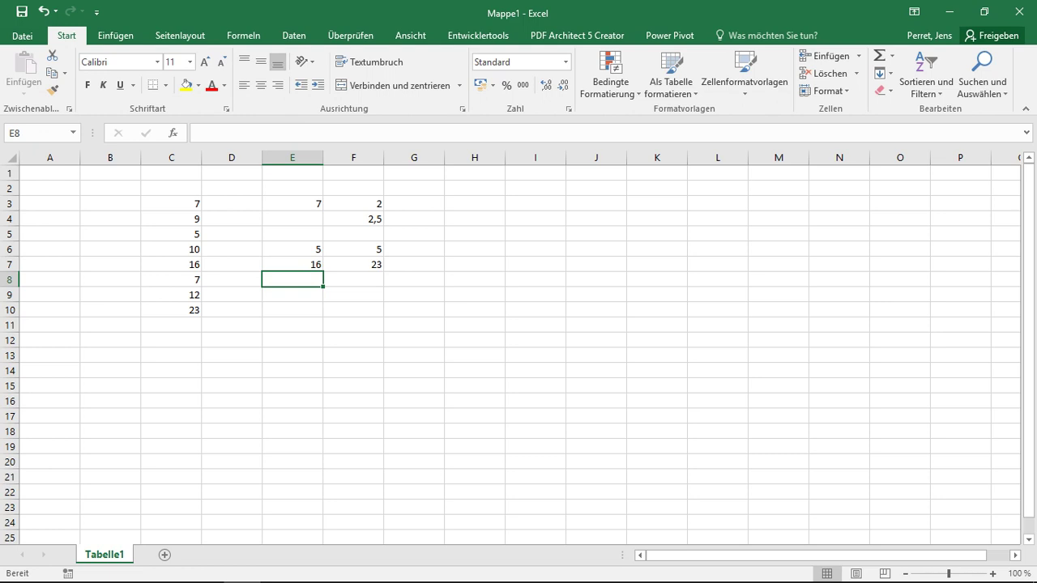
pyautogui.press('Up')
pyautogui.press('Up')
pyautogui.press('Up')
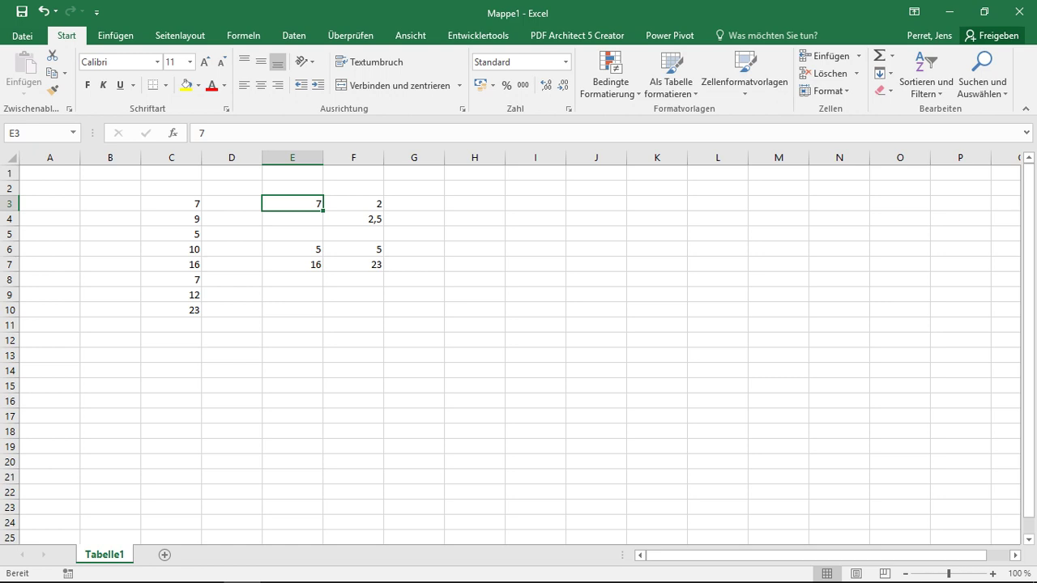
pyautogui.click(353, 204)
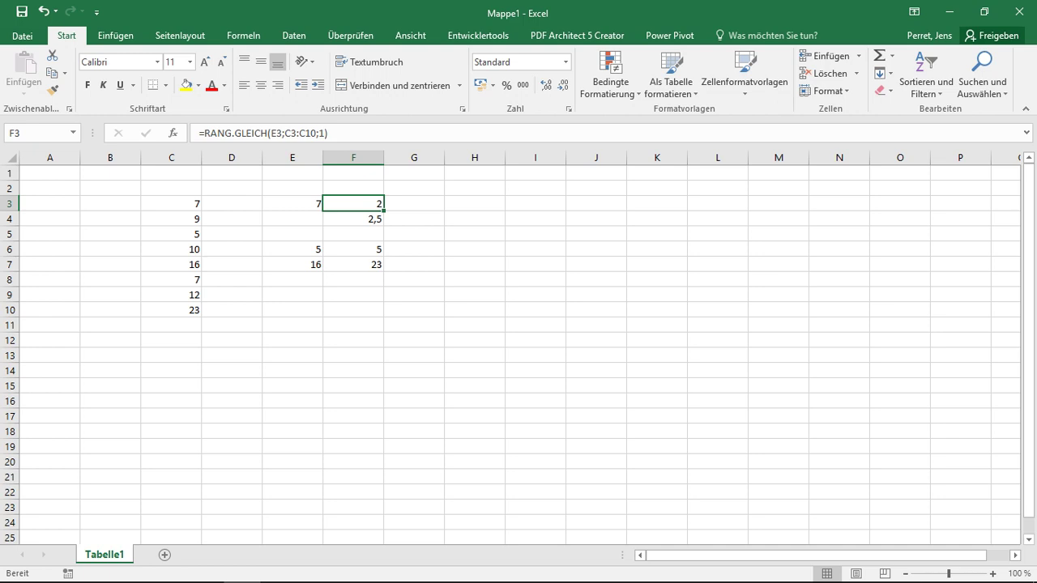
pyautogui.click(353, 218)
pyautogui.click(353, 203)
pyautogui.click(292, 249)
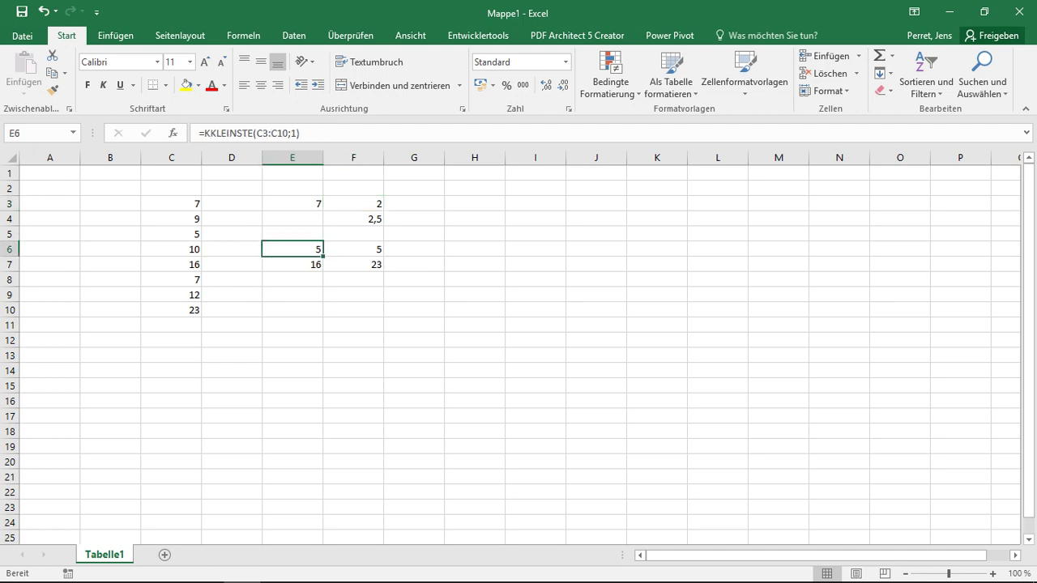
pyautogui.click(292, 264)
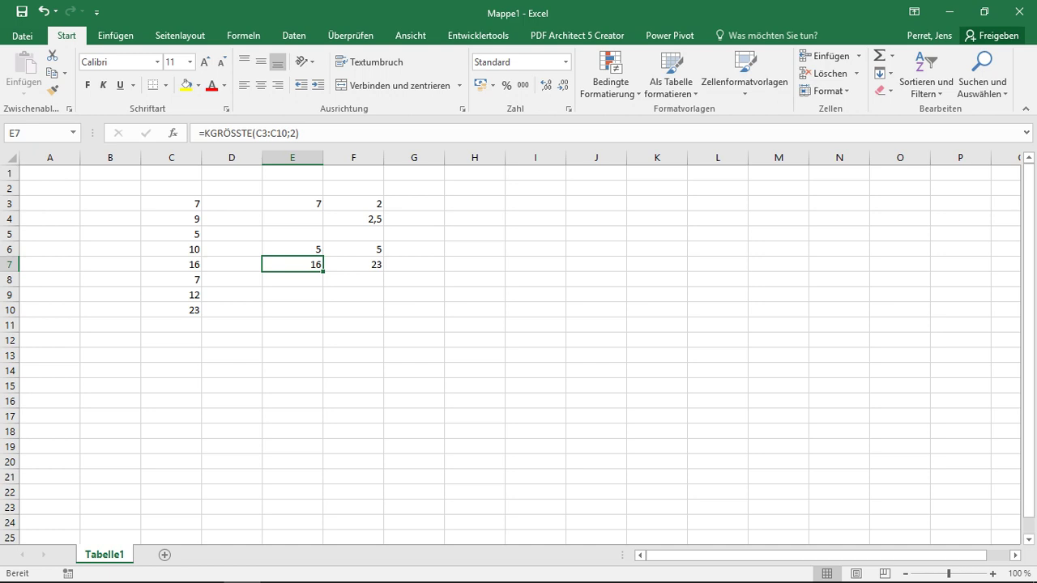
# Step: Enter a descending RANG.GLEICH formula in D3 ranking C3 within C3:C10
pyautogui.click(231, 203)
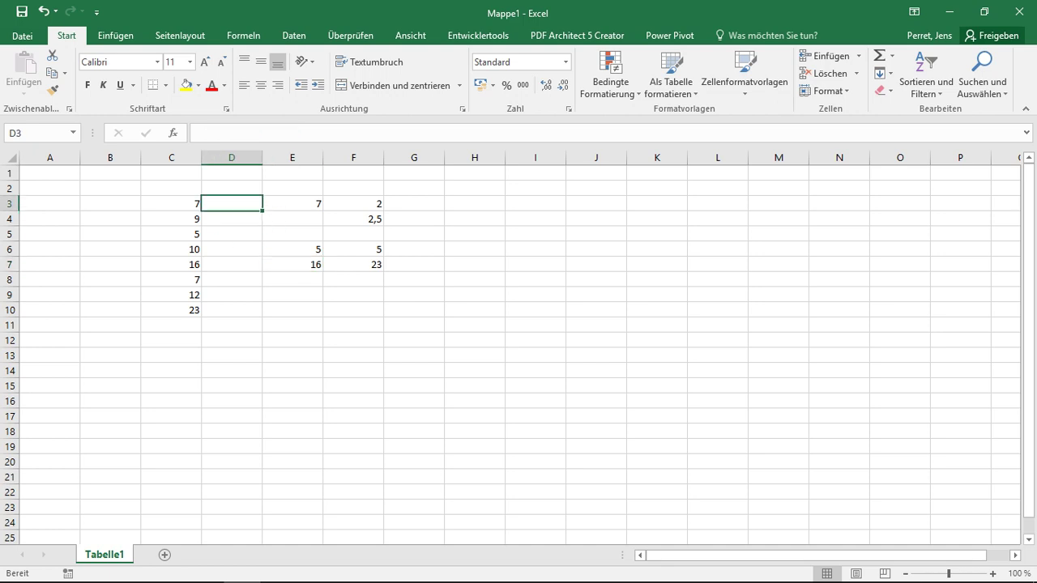
pyautogui.write('=RANG')
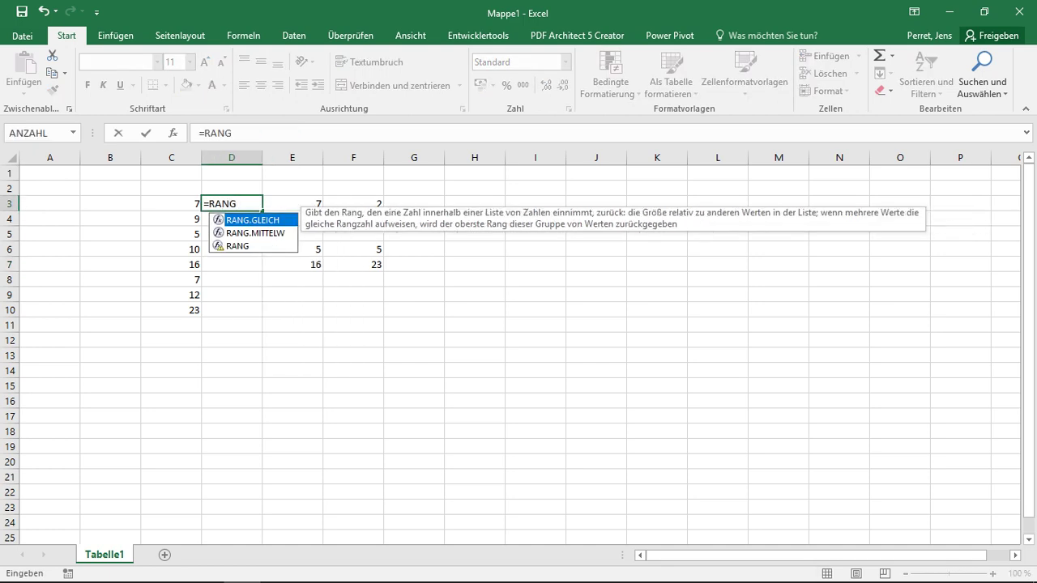
pyautogui.write('.glei')
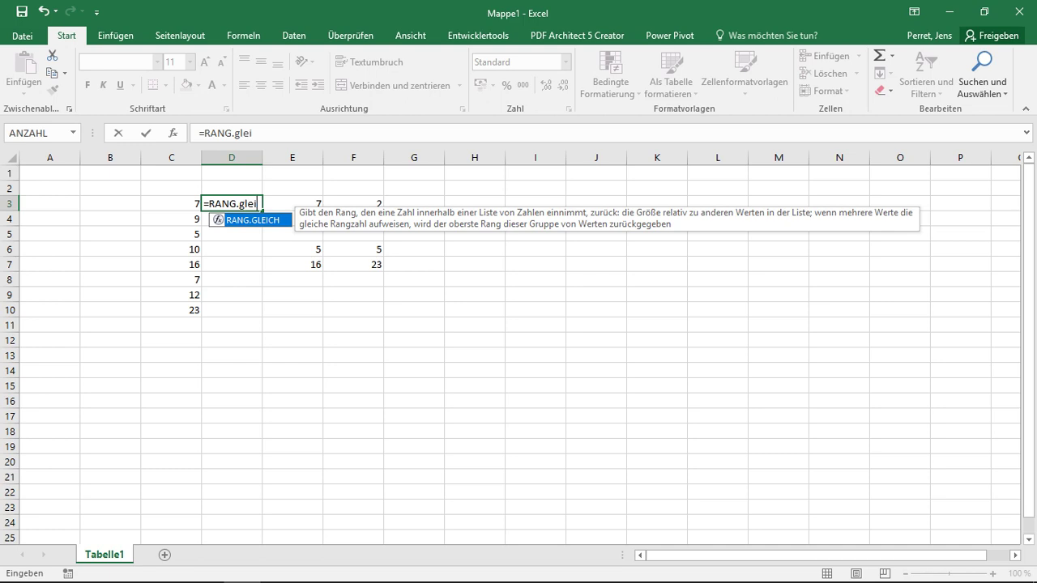
pyautogui.write('ch(')
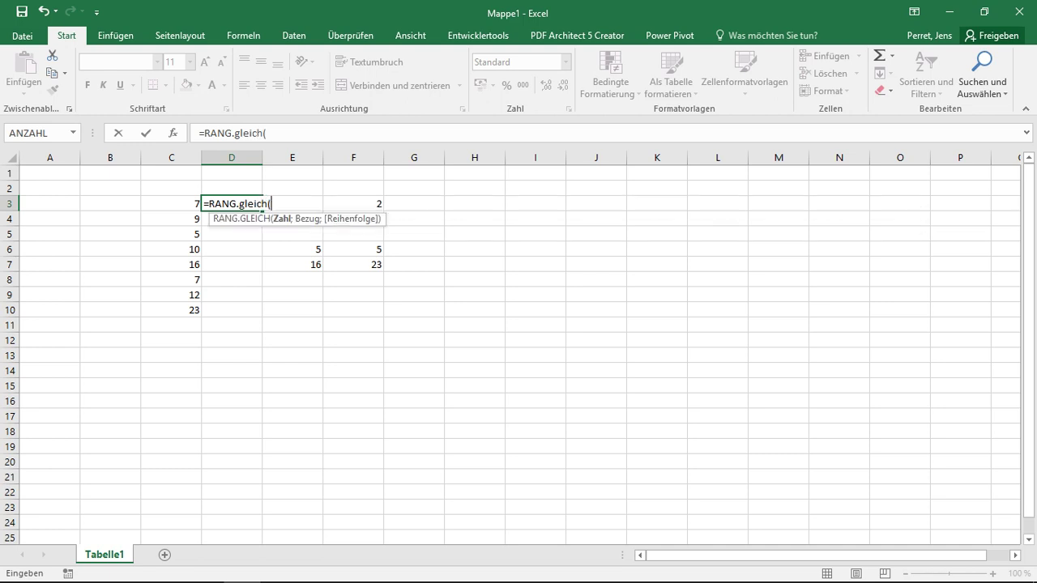
pyautogui.click(171, 203)
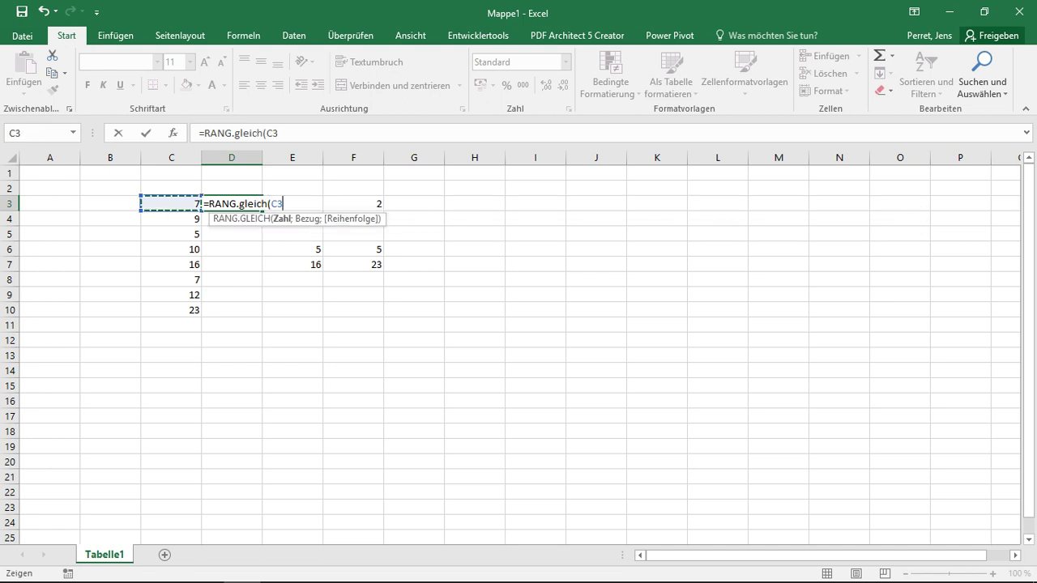
pyautogui.write(';')
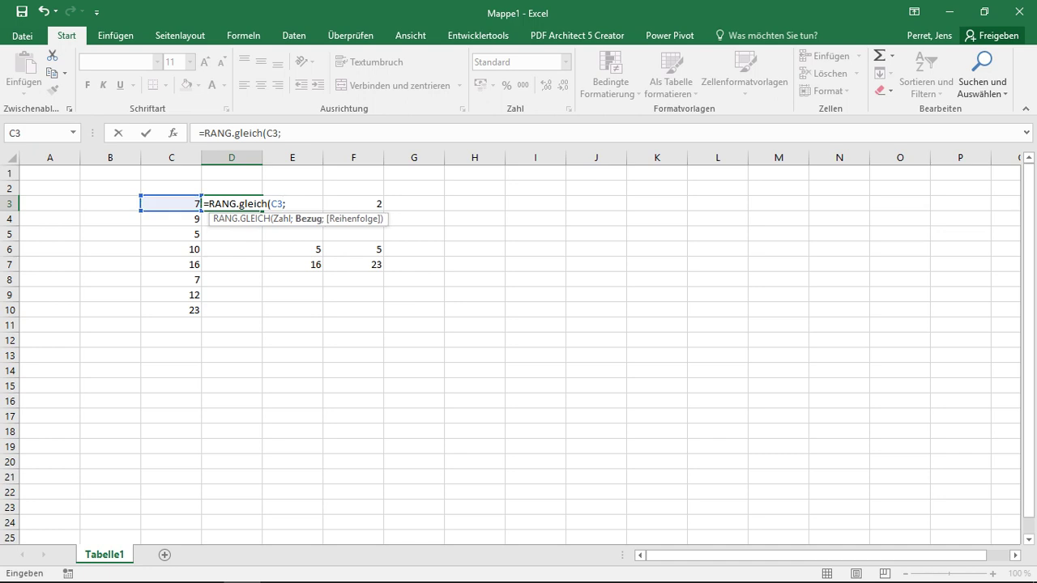
pyautogui.moveTo(171, 203); pyautogui.dragTo(171, 309)
pyautogui.write(';')
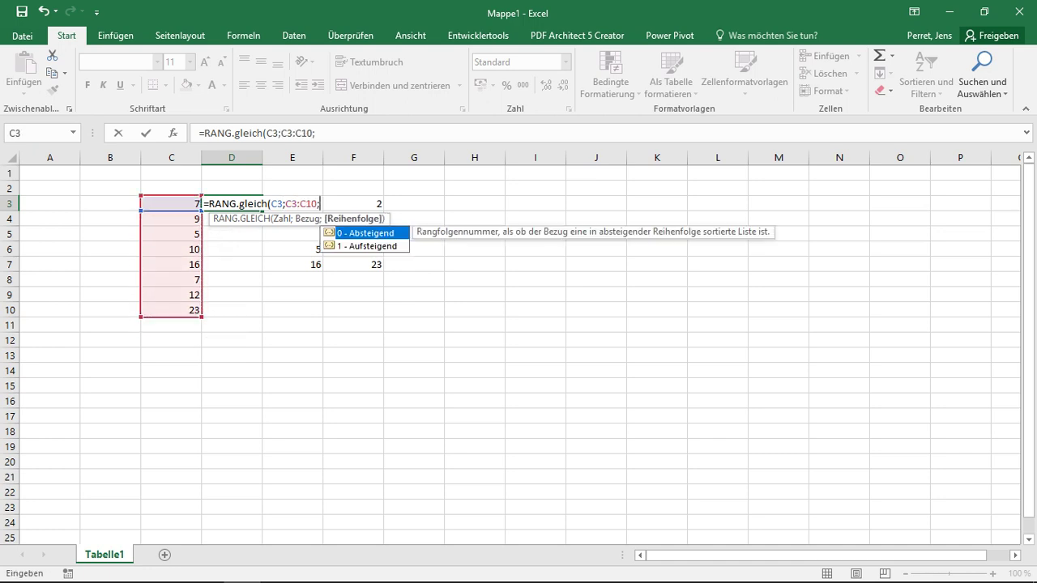
pyautogui.write('0')
pyautogui.write(')')
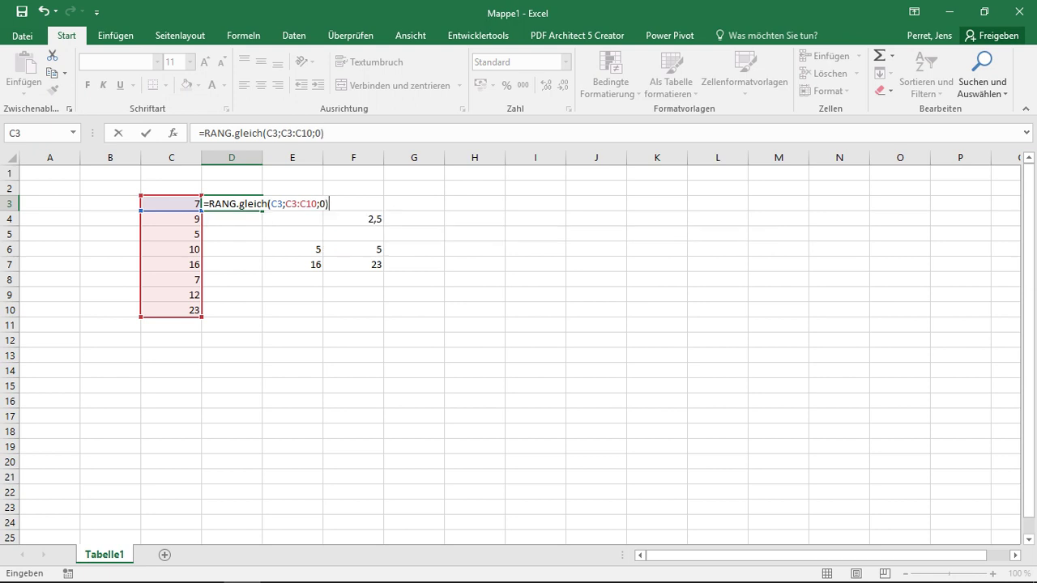
# Step: Lock the range rows as C$3:C$10 in D3's formula, giving rank 6
pyautogui.click(285, 133)
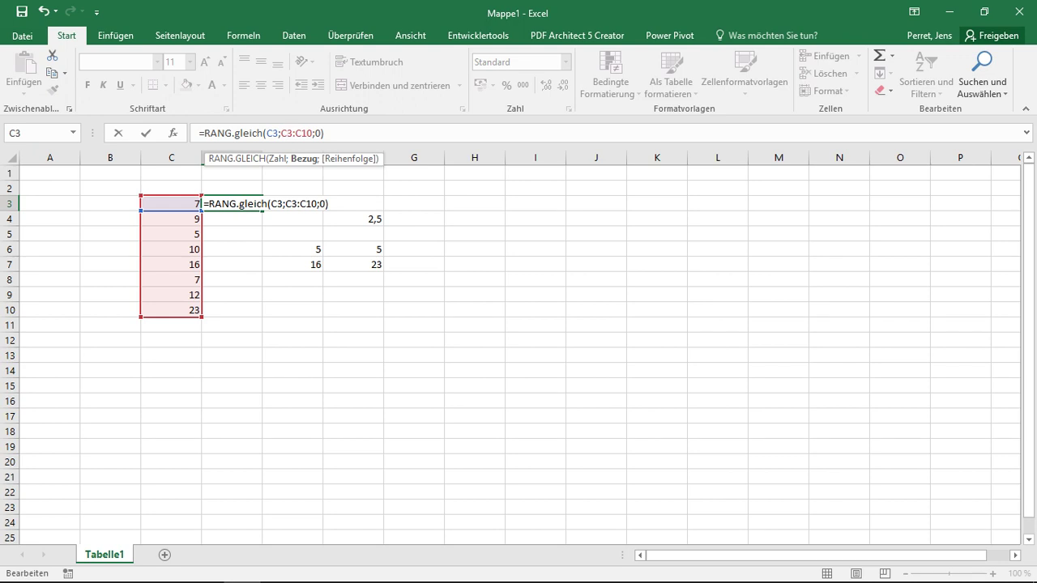
pyautogui.write('$3:C')
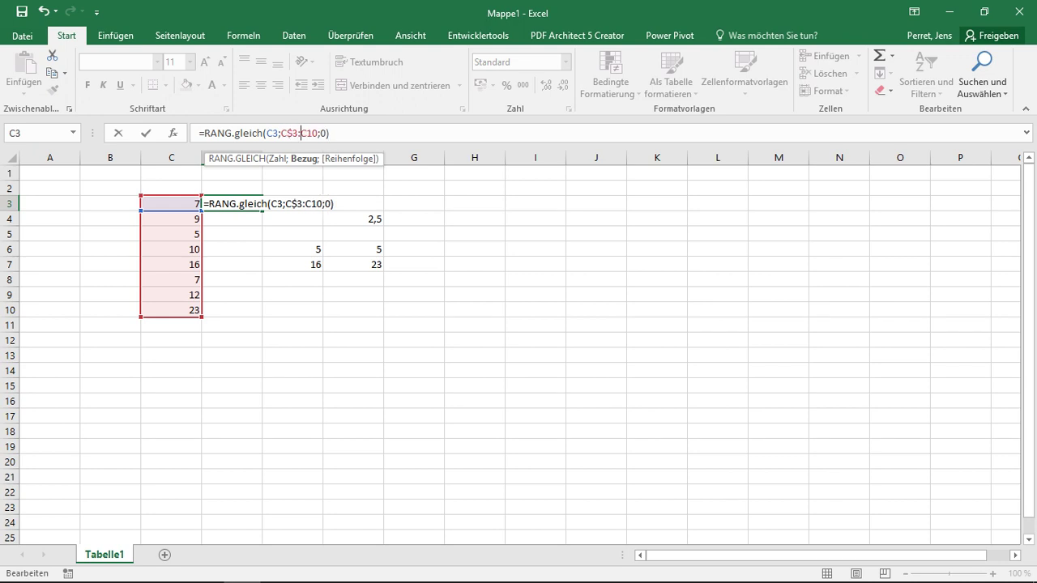
pyautogui.write('$')
pyautogui.press('Return')
pyautogui.press('Up')
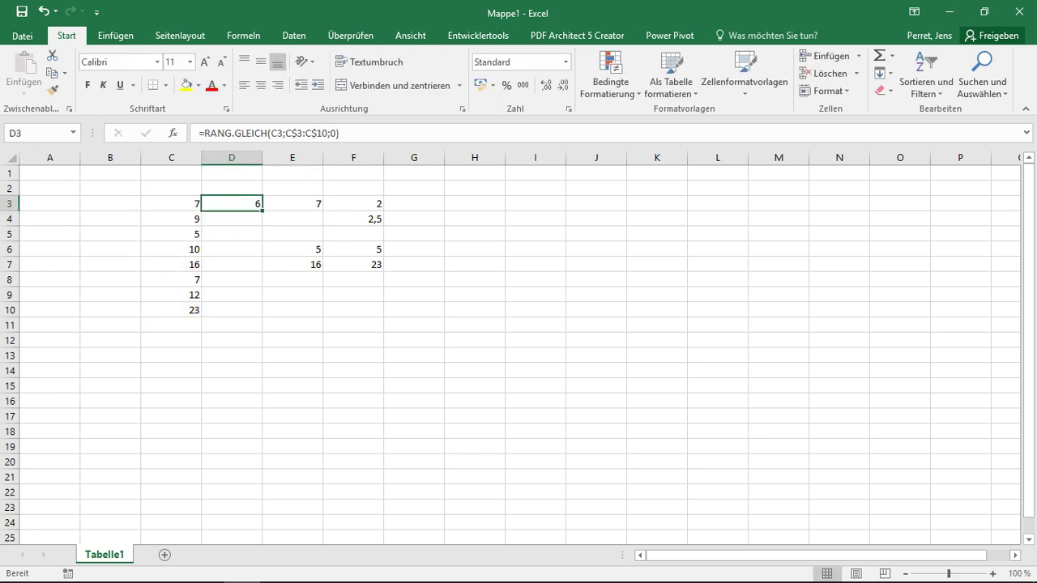
# Step: Fill D3's rank formula down to D10, giving ranks 6, 5, 8, 4, 2, 6, 3, 1
pyautogui.moveTo(262, 210); pyautogui.dragTo(243, 314)
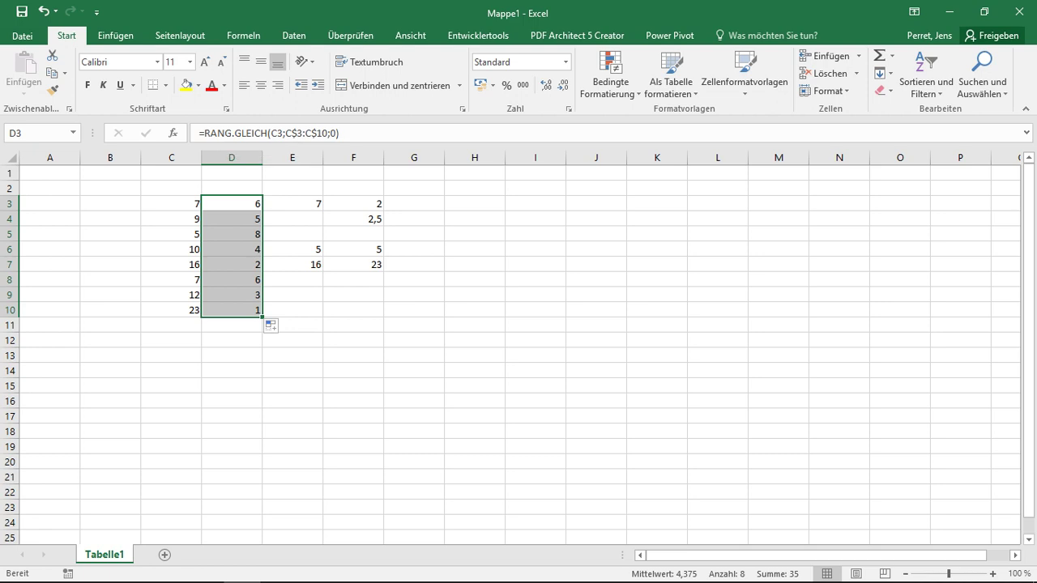
pyautogui.click(171, 203)
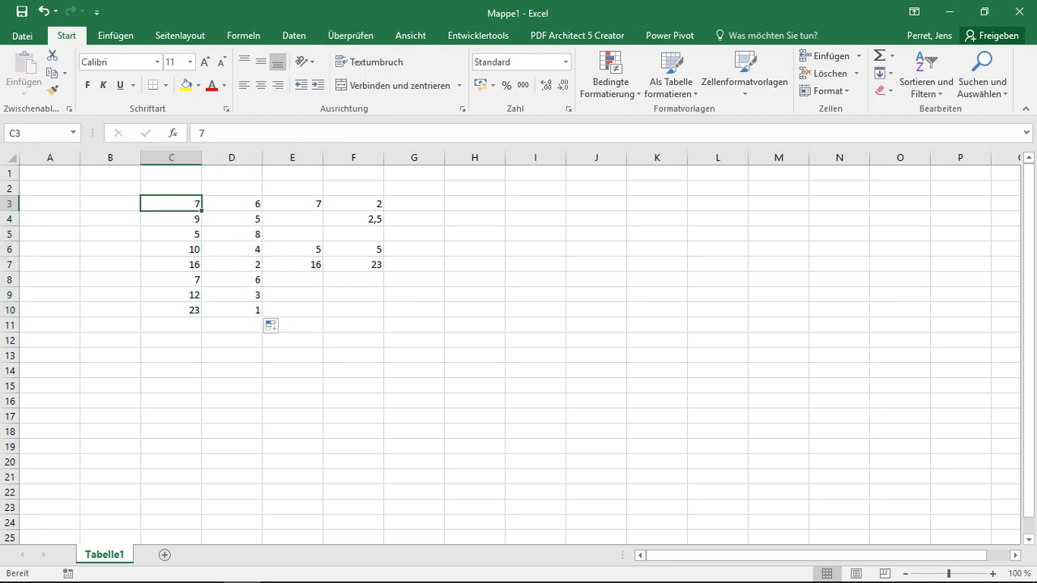
pyautogui.click(231, 204)
pyautogui.click(171, 203)
pyautogui.click(232, 203)
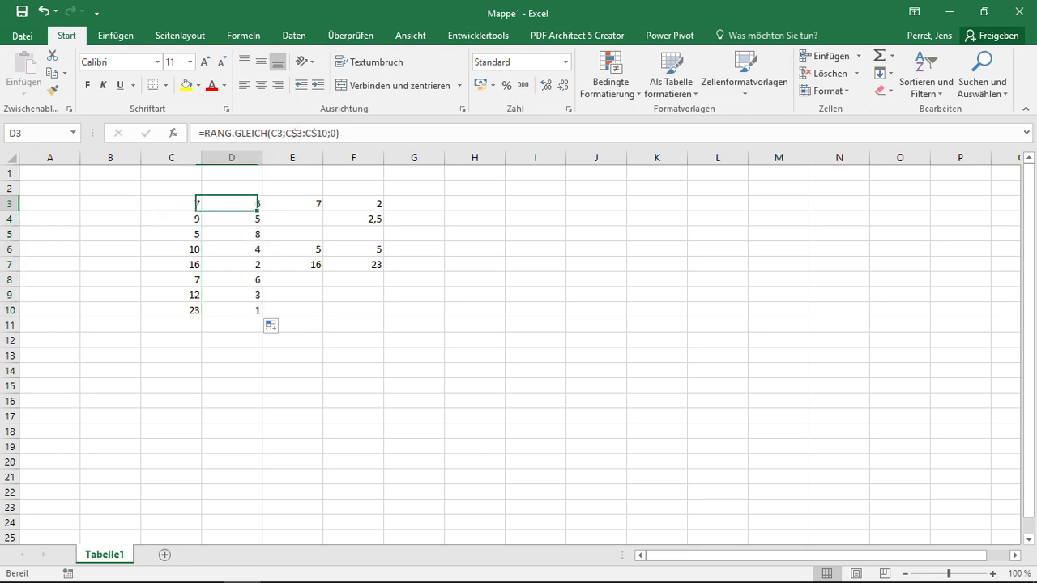